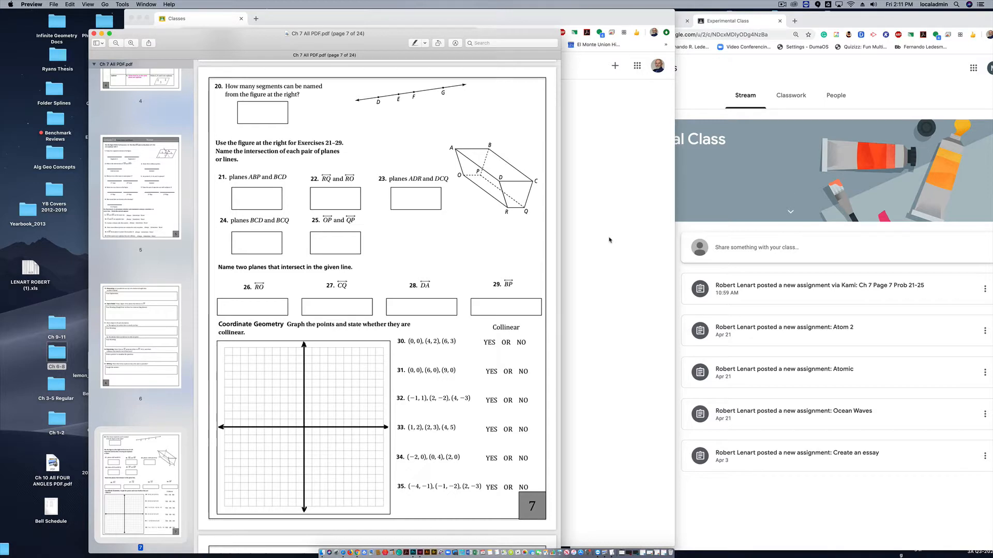
# - Capture a screenshot of the full worksheet page 7 from Ch 7 All PDF.pdf
pyautogui.press('super+shift+4')
pyautogui.moveTo(201, 74); pyautogui.dragTo(551, 525)
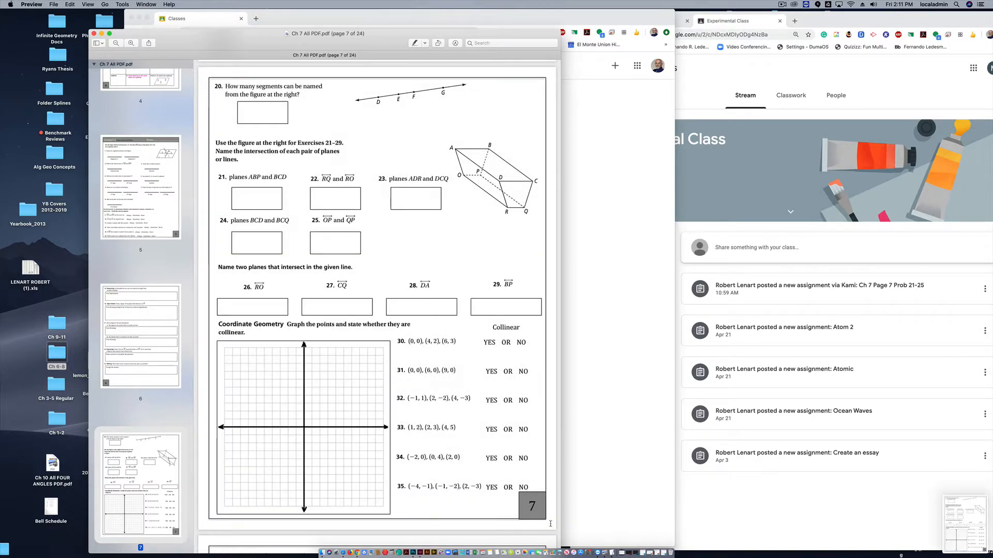
# - Preview the new page 7 screenshot from the Ch 7 Page 7 subfolder of the desktop's Screen Shots for Math folder
pyautogui.moveTo(828, 21); pyautogui.dragTo(537, 18)
pyautogui.moveTo(943, 85); pyautogui.dragTo(825, 82)
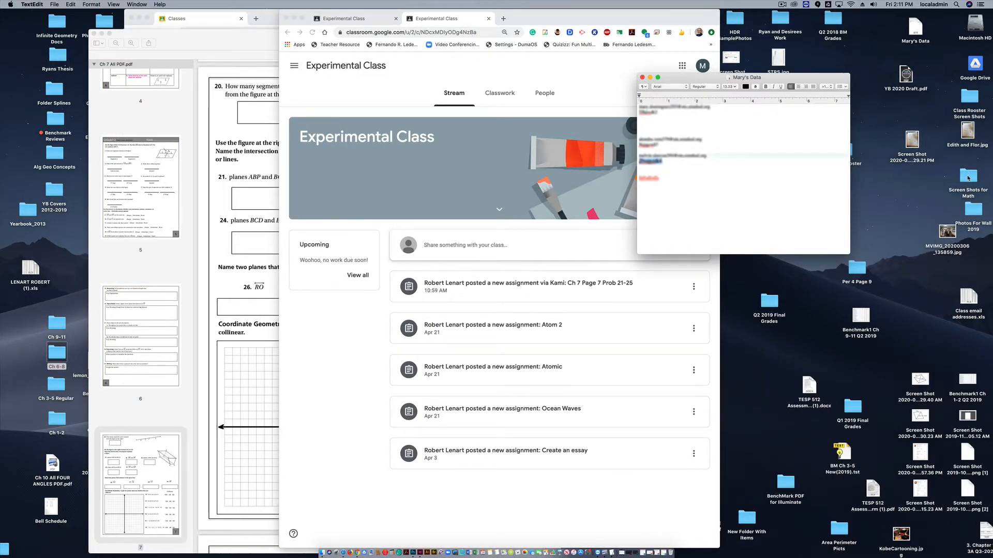
pyautogui.doubleClick(968, 179)
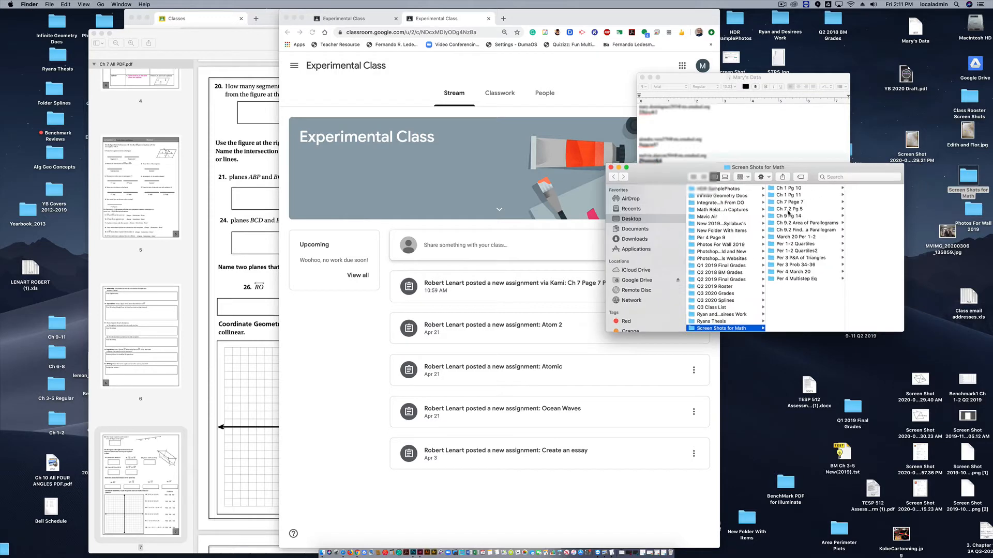
pyautogui.click(781, 202)
pyautogui.click(831, 189)
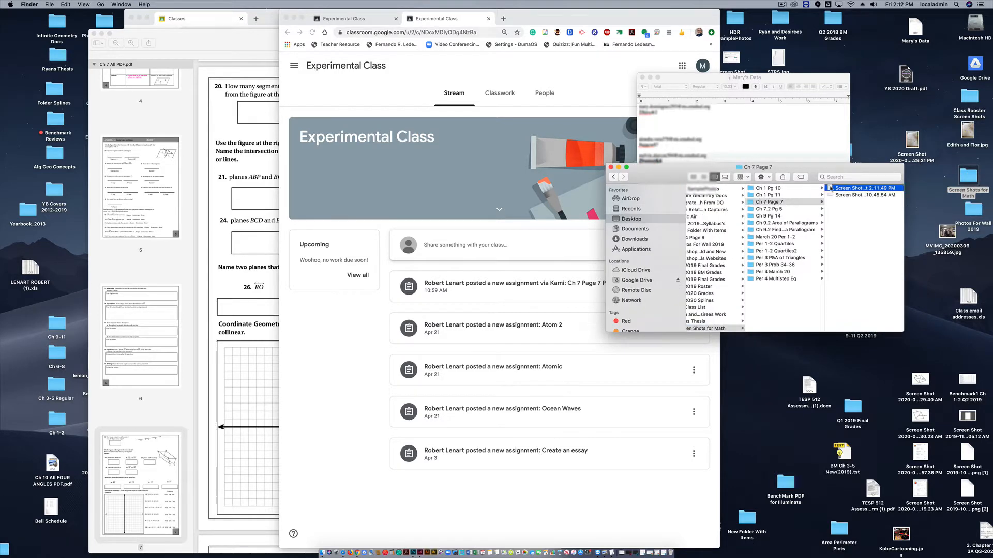
pyautogui.press('space')
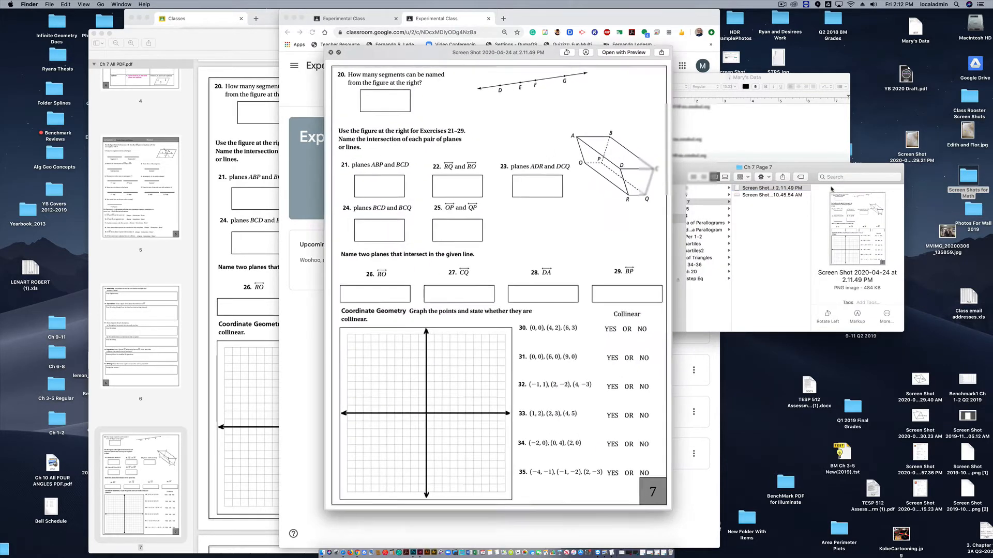
pyautogui.press('space')
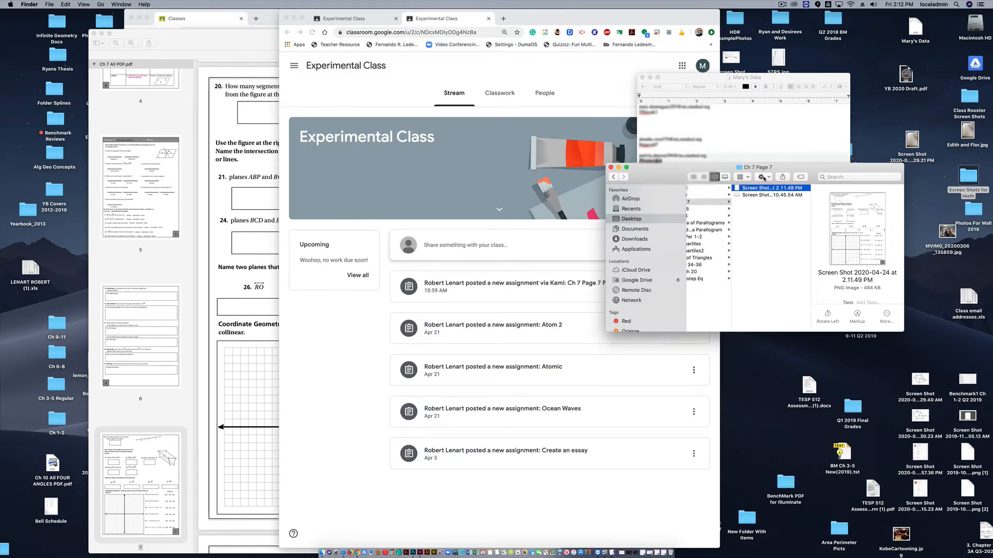
# - Move the student's Experimental Class window aside and close the Ch 7 All PDF.pdf document
pyautogui.moveTo(833, 167); pyautogui.dragTo(734, 178)
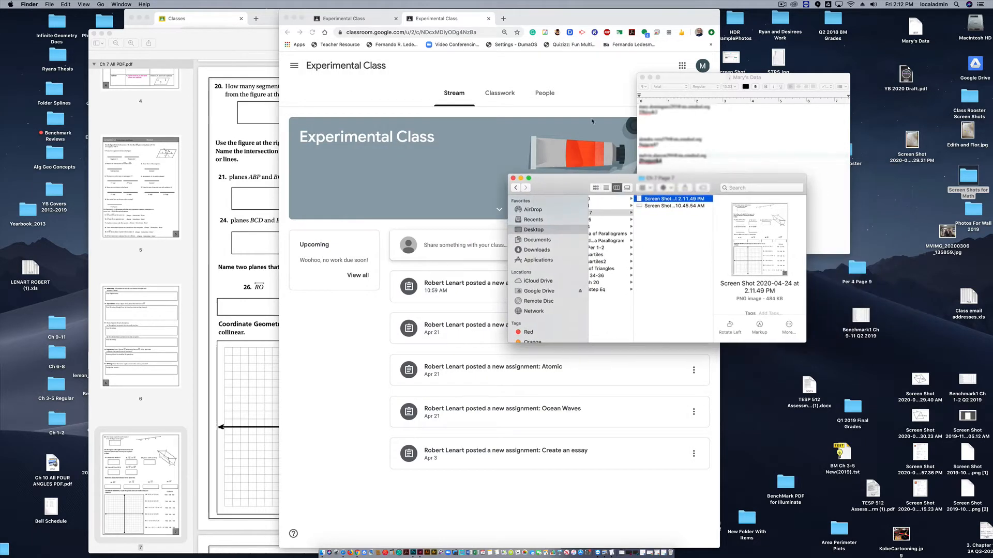
pyautogui.moveTo(546, 16); pyautogui.dragTo(672, 16)
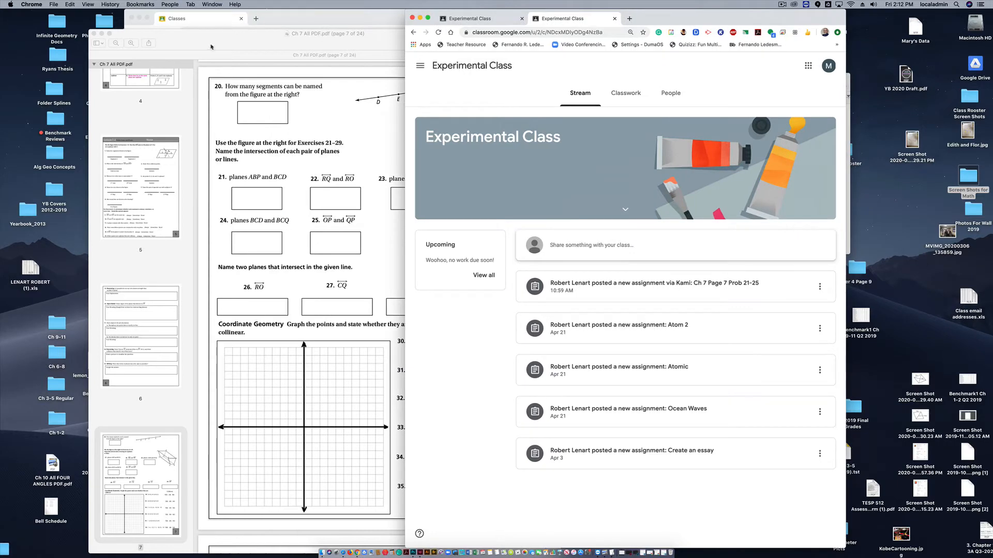
pyautogui.click(210, 48)
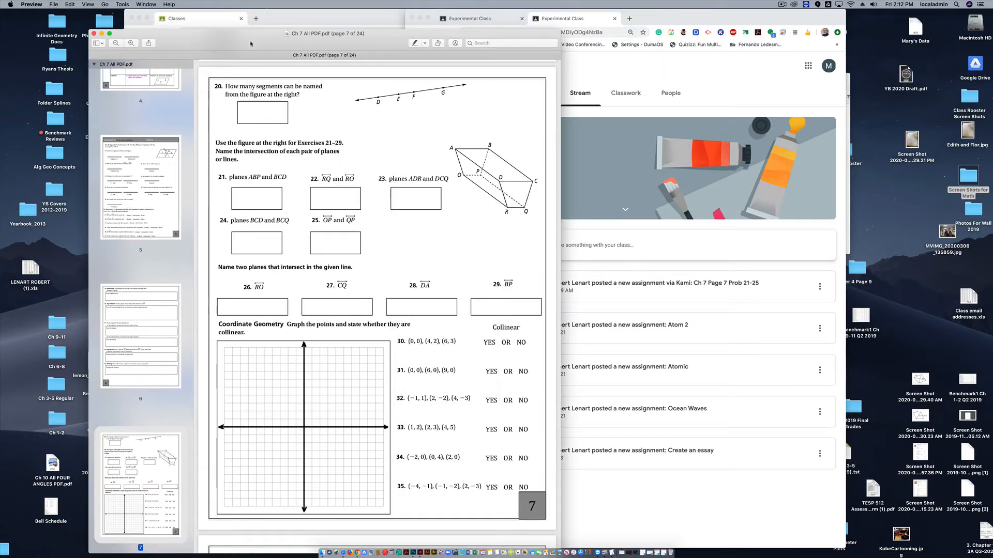
pyautogui.click(94, 34)
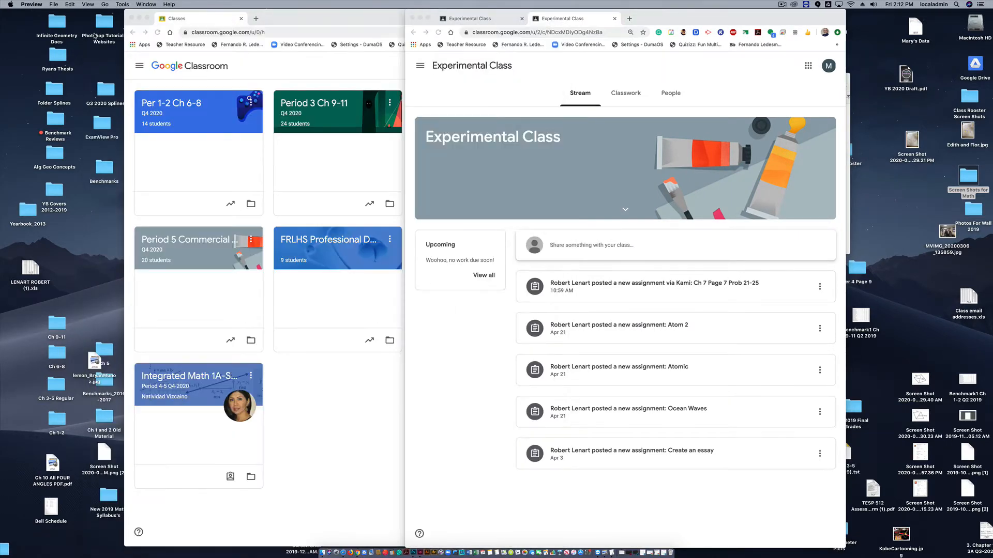
# - Open Google Drive in a new tab of the teacher's browser window
pyautogui.doubleClick(291, 23)
pyautogui.click(201, 19)
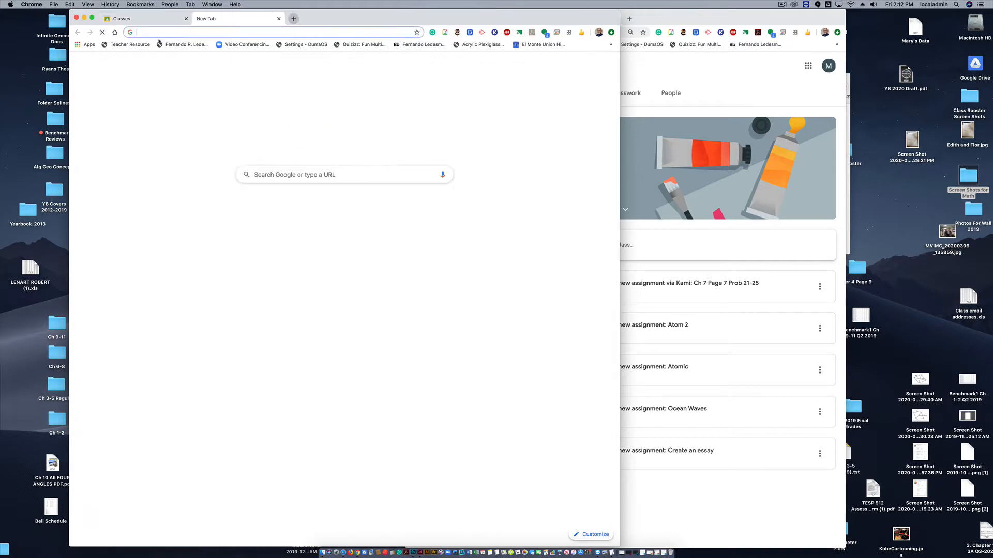
pyautogui.click(86, 44)
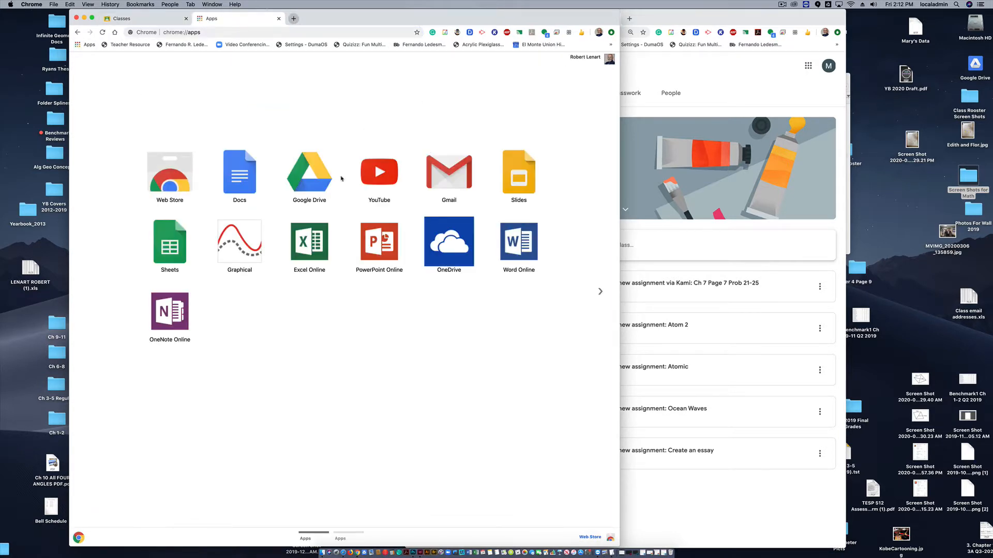
pyautogui.click(321, 178)
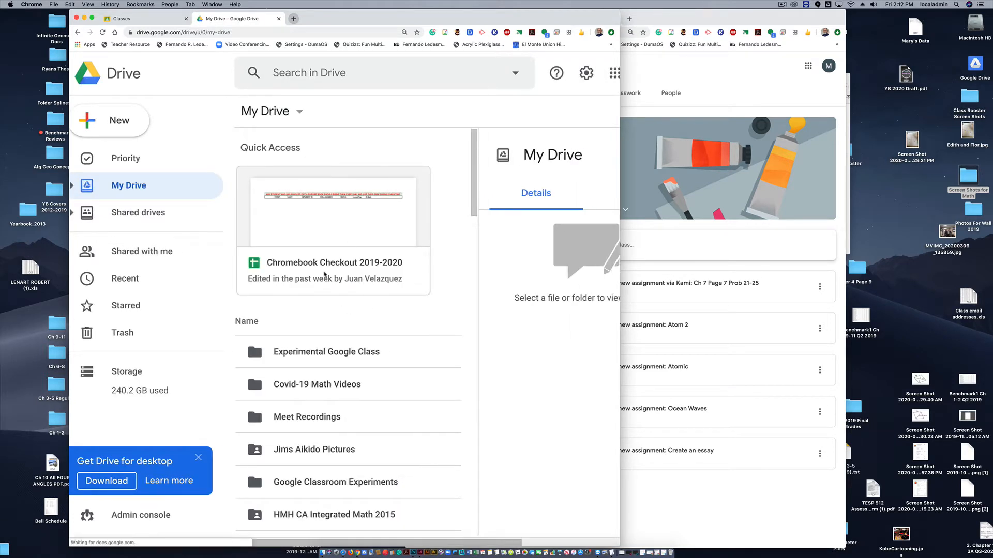
# - Open the Q4 2020 Distance Learning folder inside the teacher's math folder in My Drive
pyautogui.scroll(-12, 349, 401)
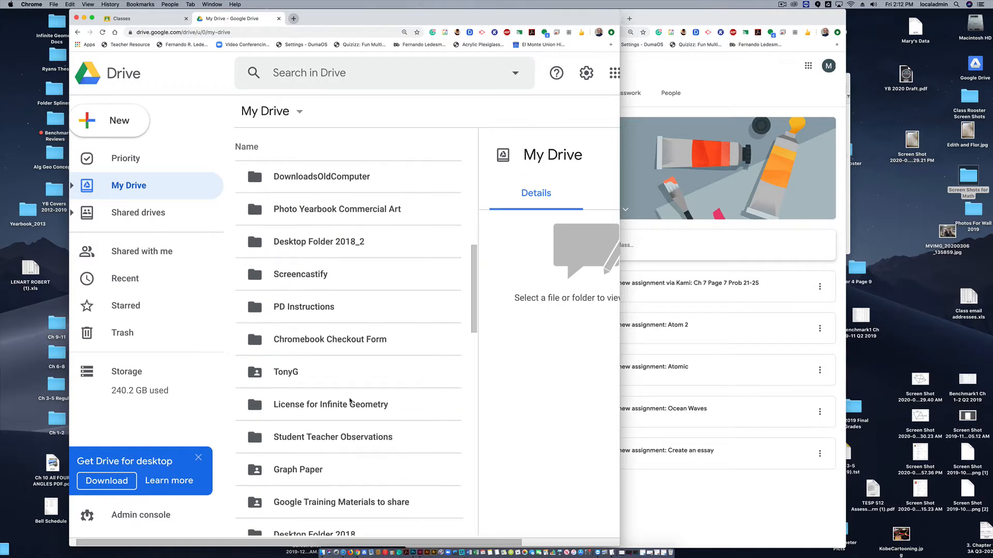
pyautogui.scroll(-12, 350, 401)
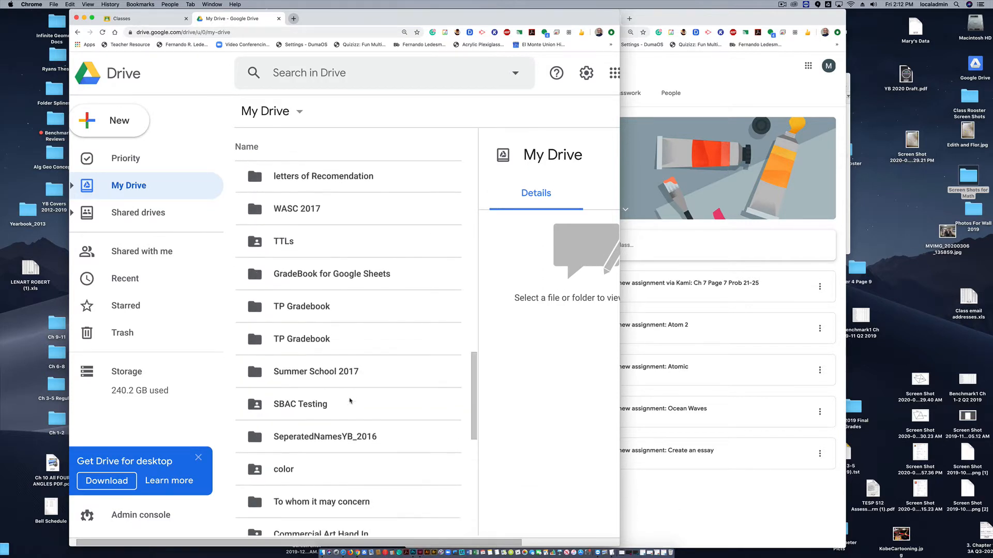
pyautogui.scroll(-5, 349, 401)
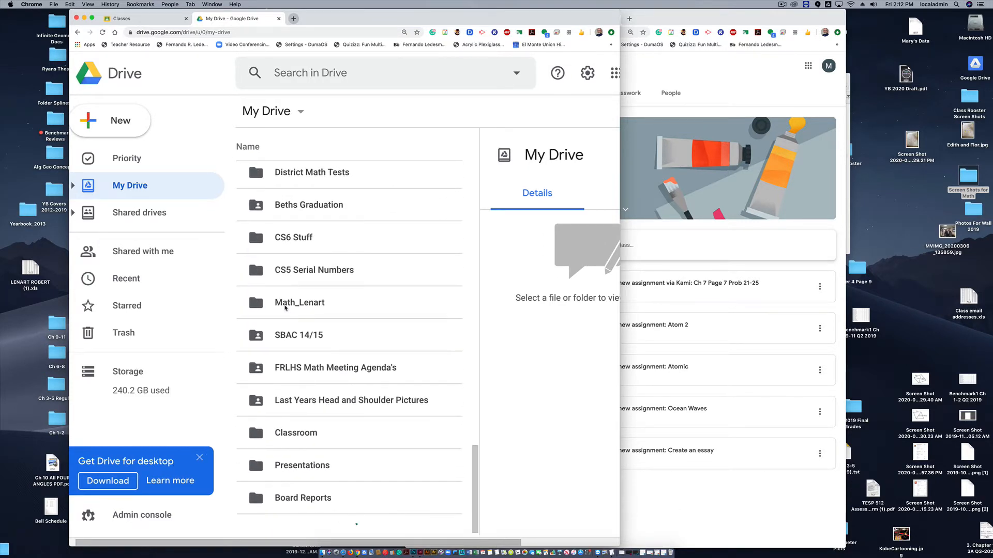
pyautogui.click(285, 305)
pyautogui.doubleClick(285, 305)
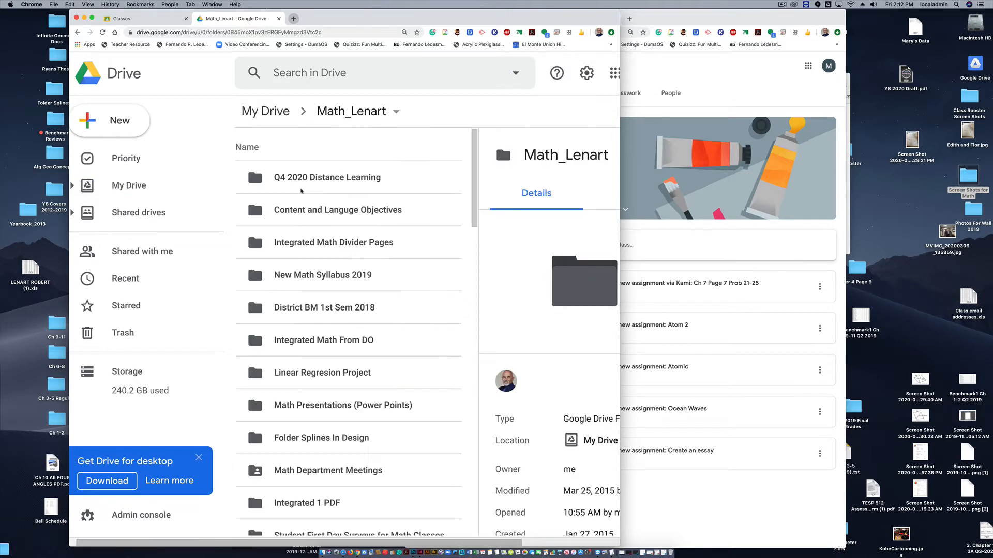
pyautogui.doubleClick(270, 178)
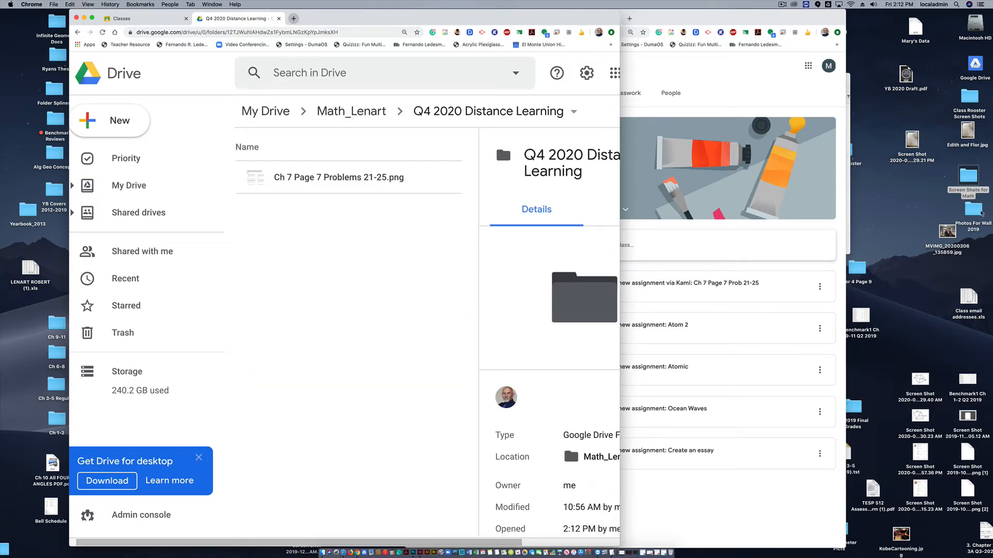
# - Upload the 2.11.49 PM screenshot from the local Ch 7 Page 7 folder to the Q4 2020 Distance Learning folder
pyautogui.doubleClick(970, 176)
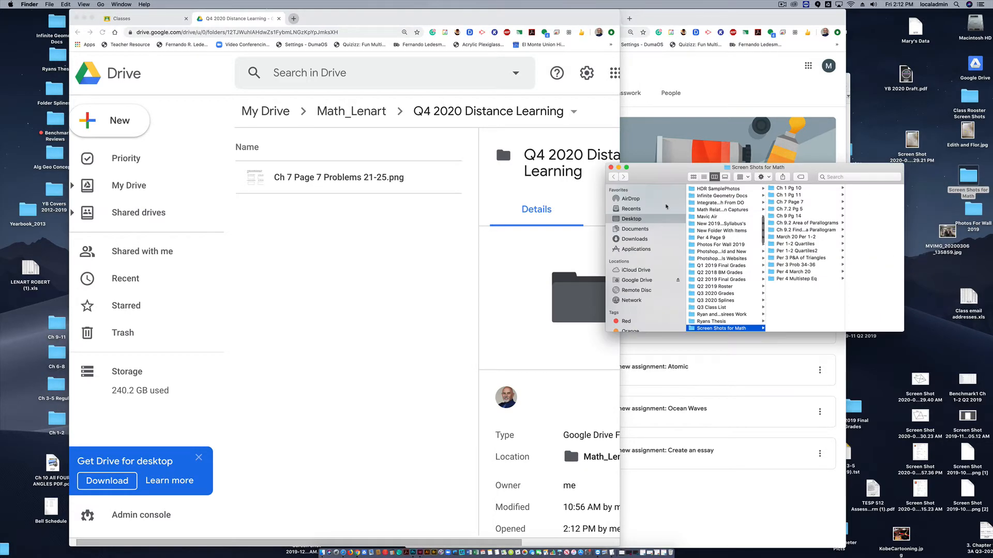
pyautogui.click(788, 202)
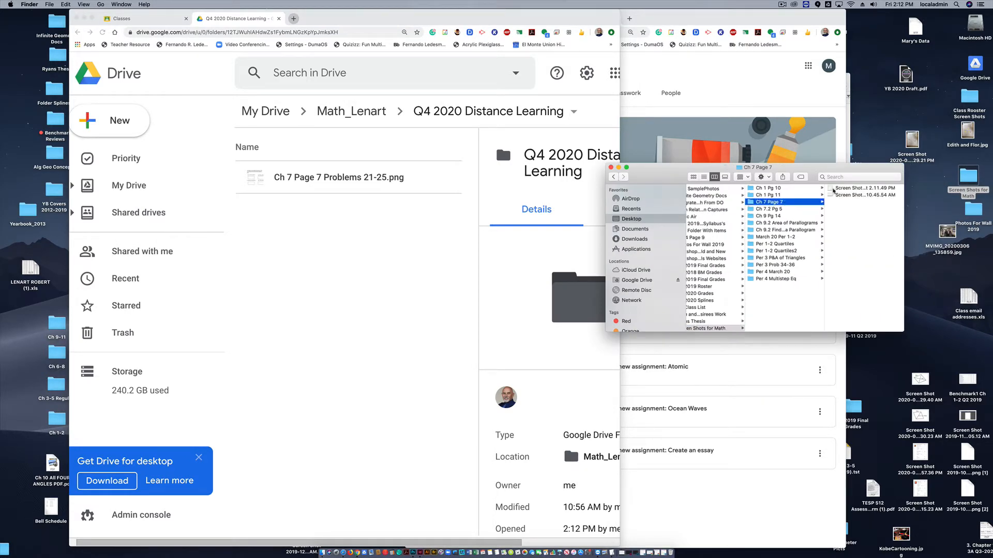
pyautogui.click(831, 188)
pyautogui.moveTo(743, 189); pyautogui.dragTo(348, 409)
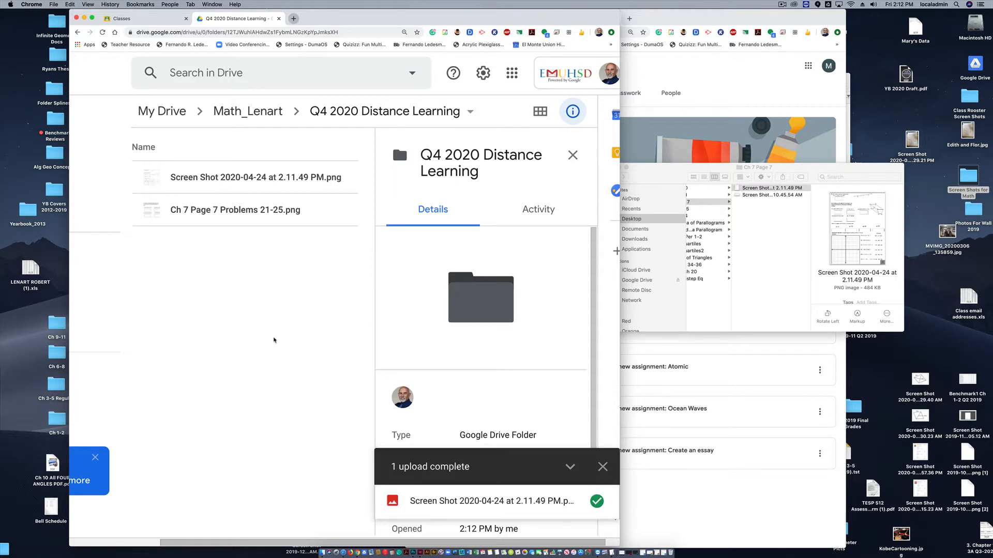
# - Rename the uploaded screenshot in Drive as Ch 7 Page 7.png
pyautogui.click(223, 178)
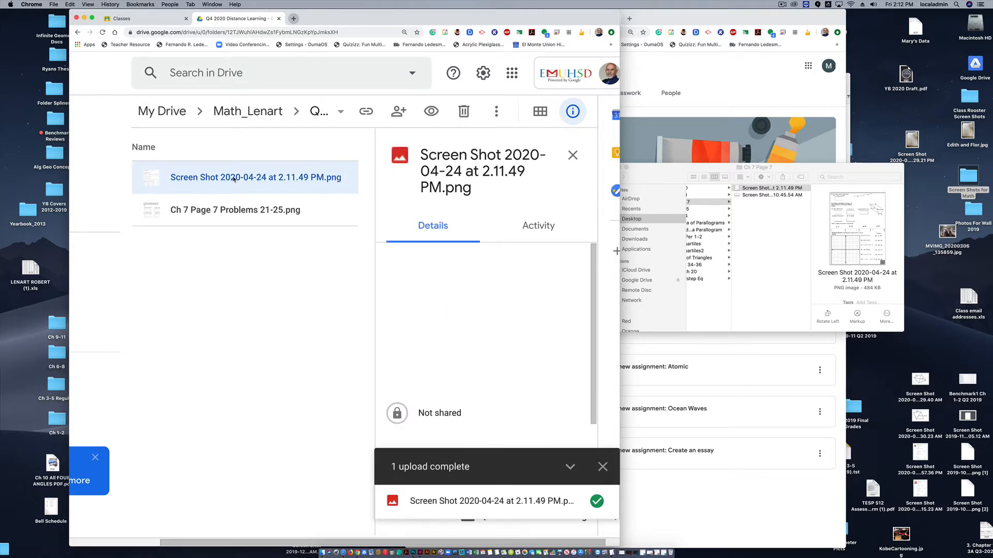
pyautogui.rightClick(230, 179)
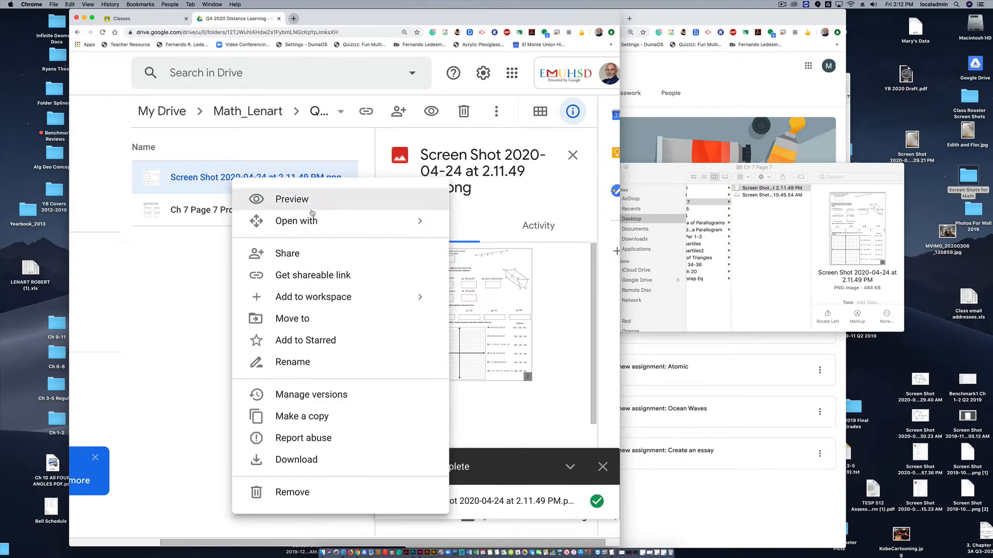
pyautogui.click(284, 363)
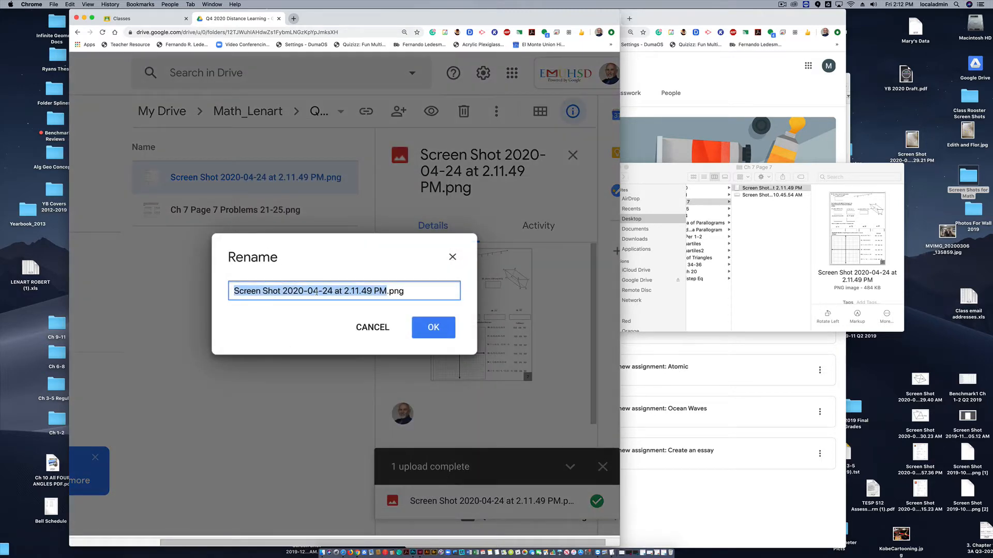
pyautogui.write('Ch 7')
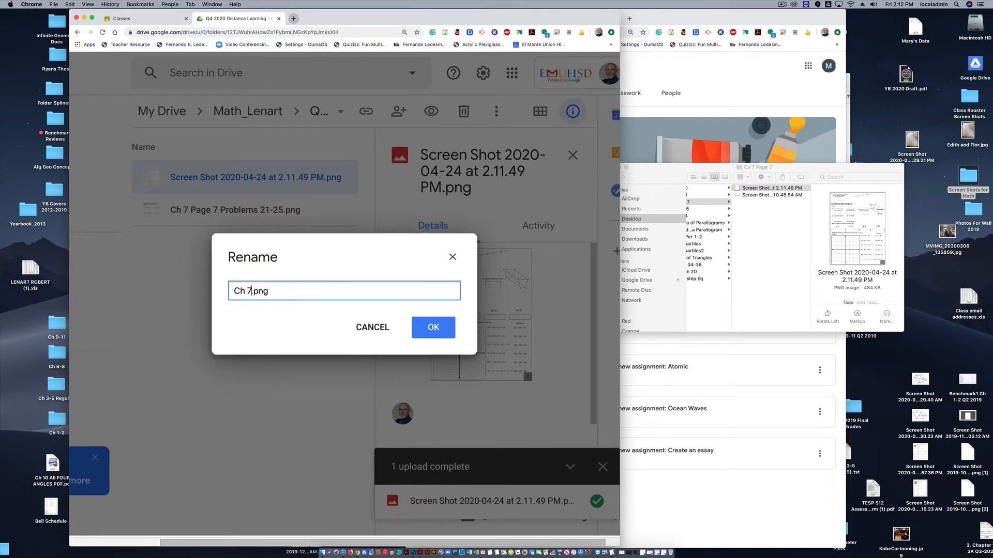
pyautogui.write(' Page 7')
pyautogui.click(441, 330)
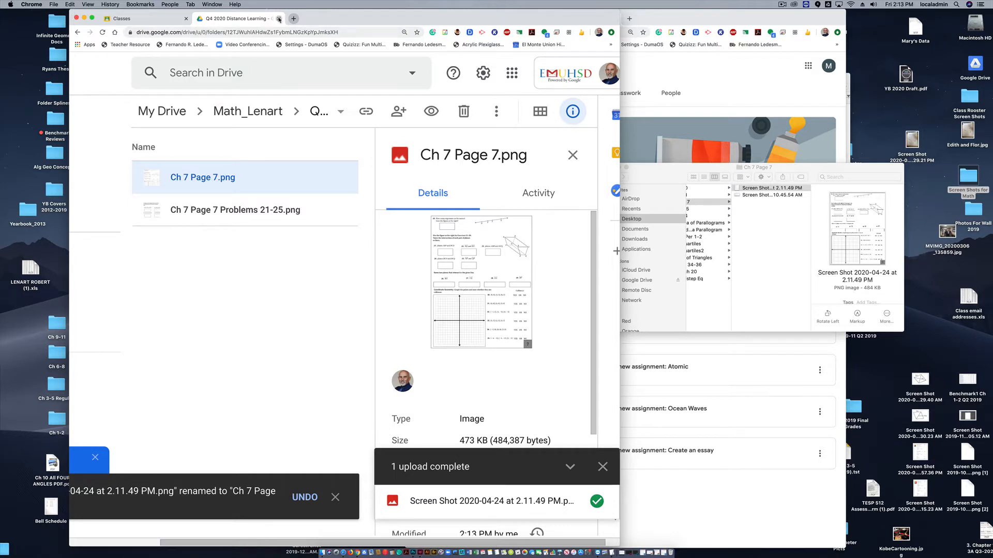
# - Close Drive, open Experimental Class in the teacher's Google Classroom, and place the student's class window beside it
pyautogui.click(279, 19)
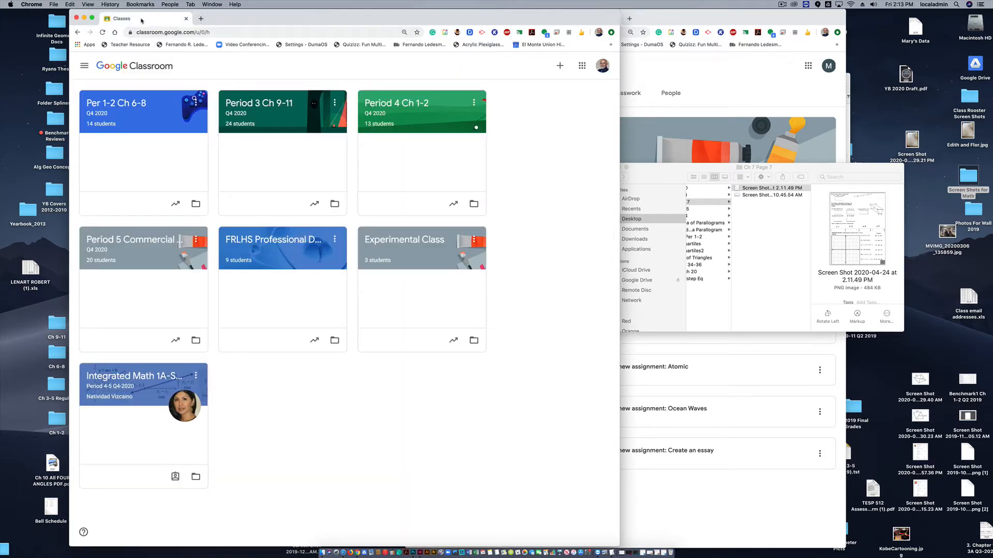
pyautogui.moveTo(247, 13); pyautogui.dragTo(231, 16)
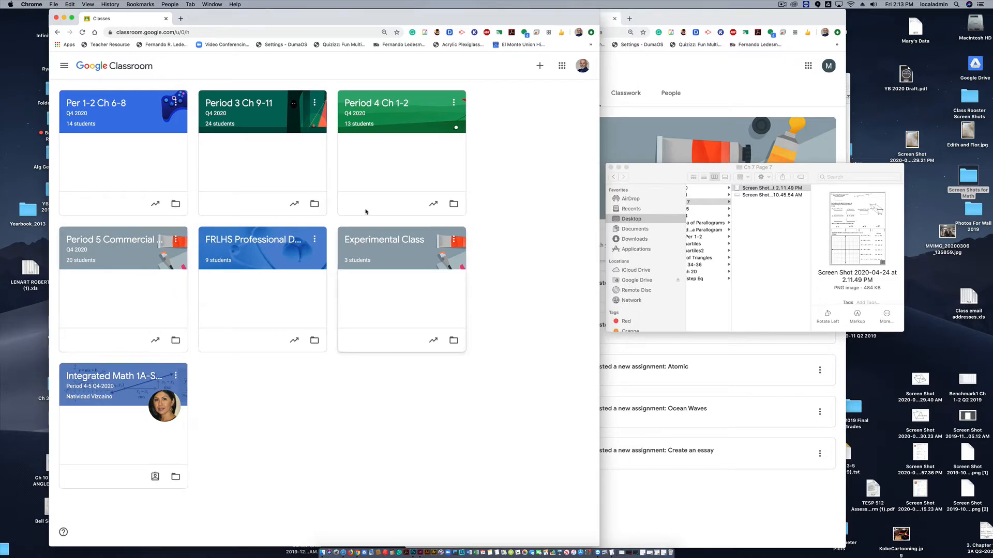
pyautogui.click(374, 240)
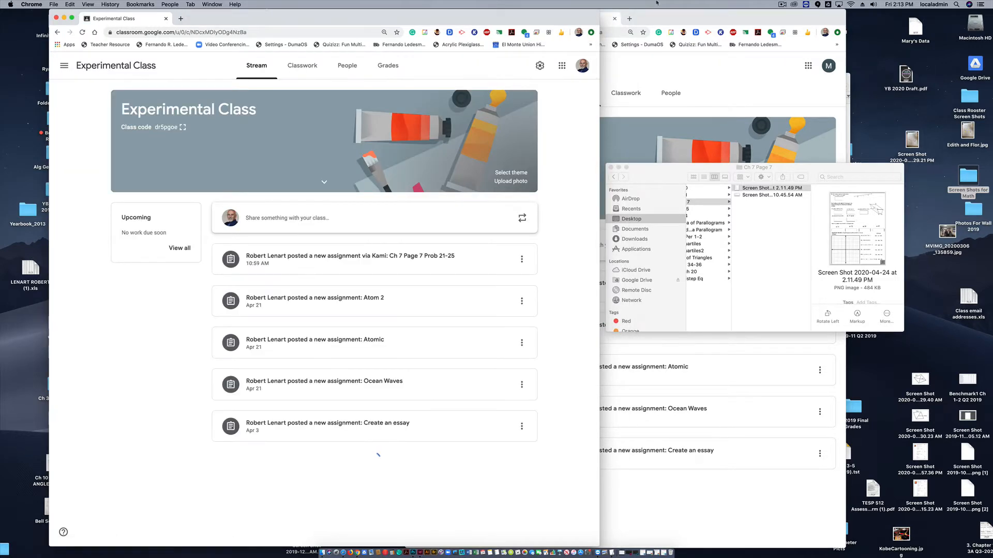
pyautogui.click(674, 20)
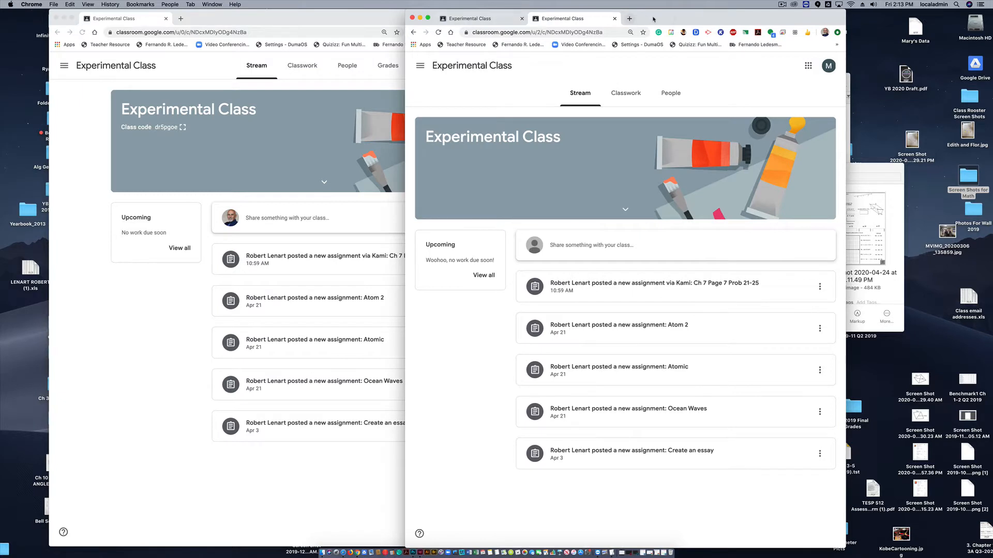
pyautogui.moveTo(674, 21); pyautogui.dragTo(824, 10)
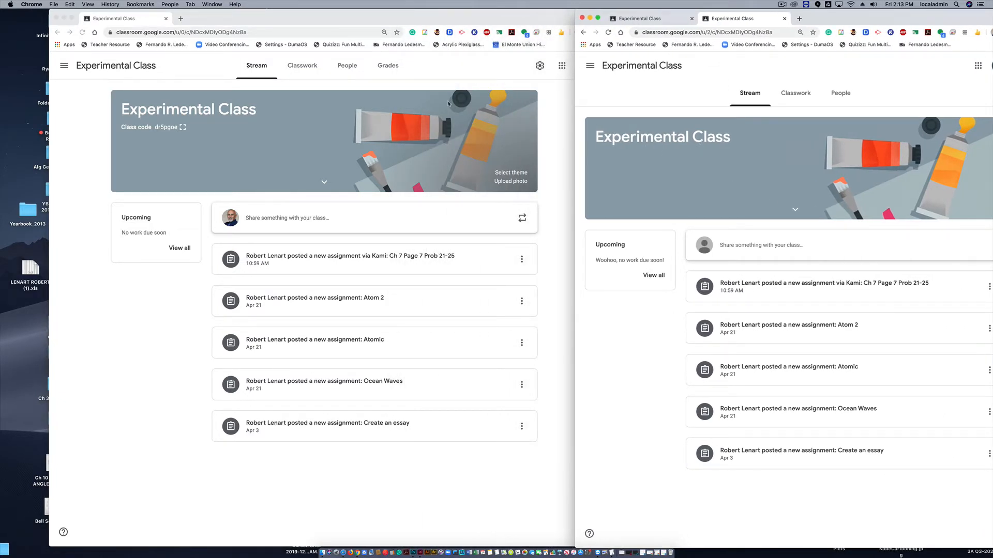
# - Start a Kami assignment in Experimental Class titled "Ch 7" with the instructions "Fill the pdf using Kami"
pyautogui.click(303, 66)
pyautogui.click(302, 65)
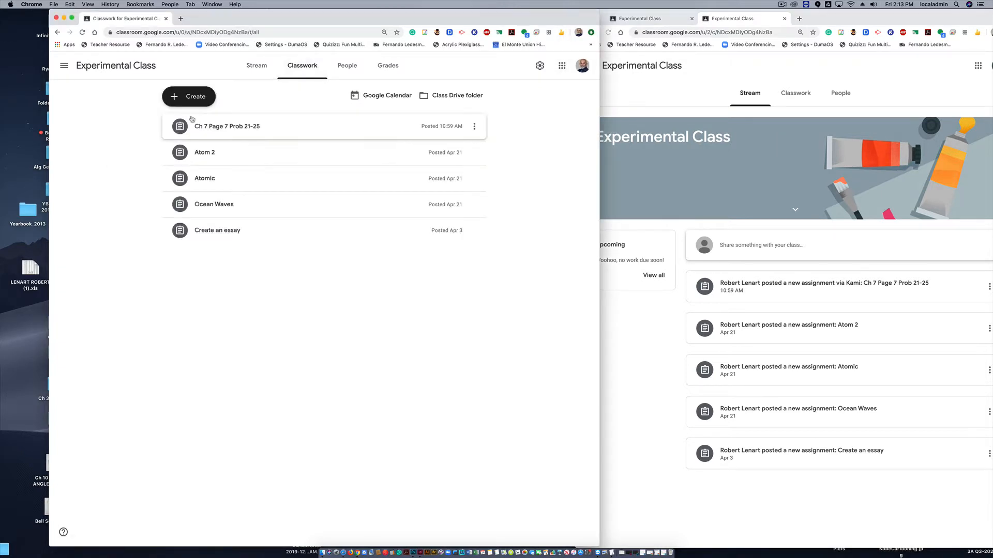
pyautogui.click(195, 96)
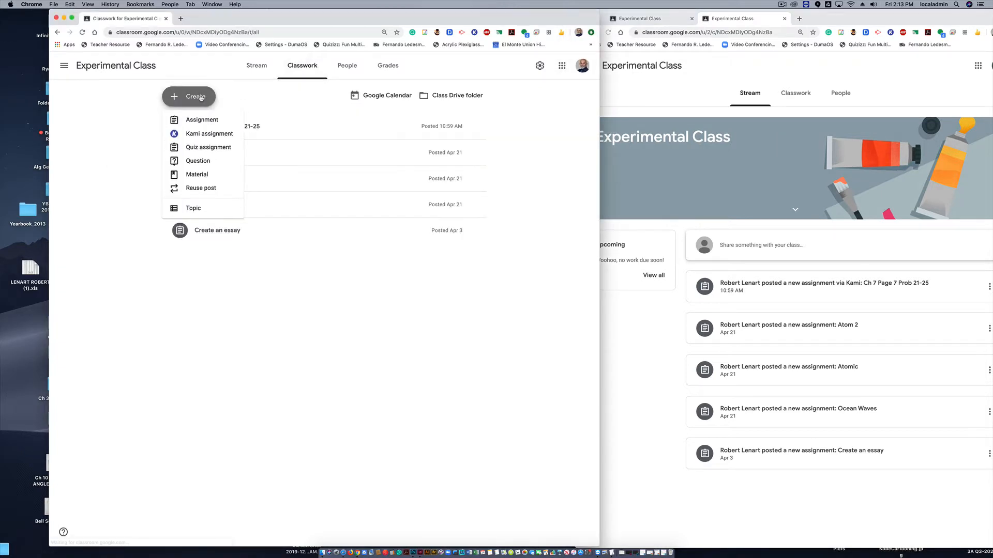
pyautogui.click(197, 135)
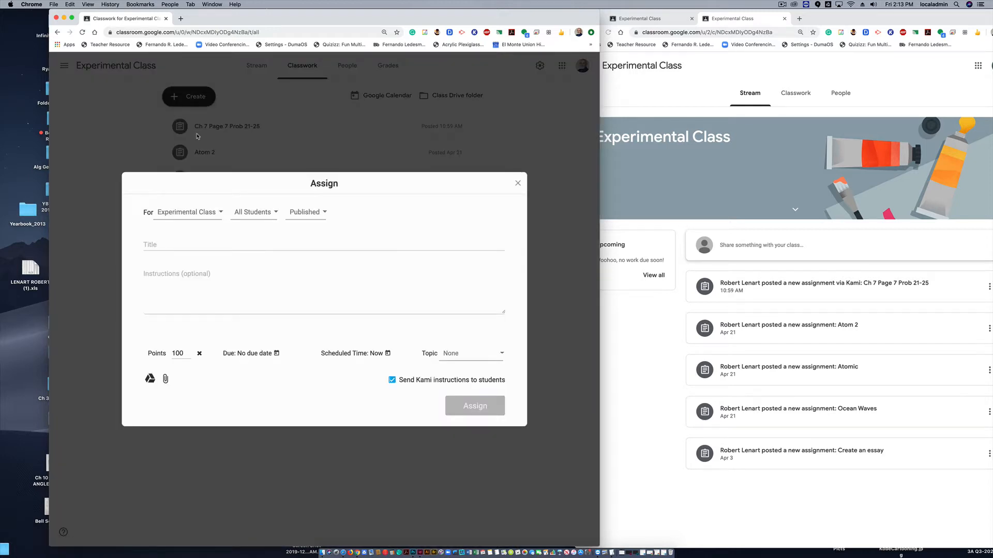
pyautogui.click(156, 242)
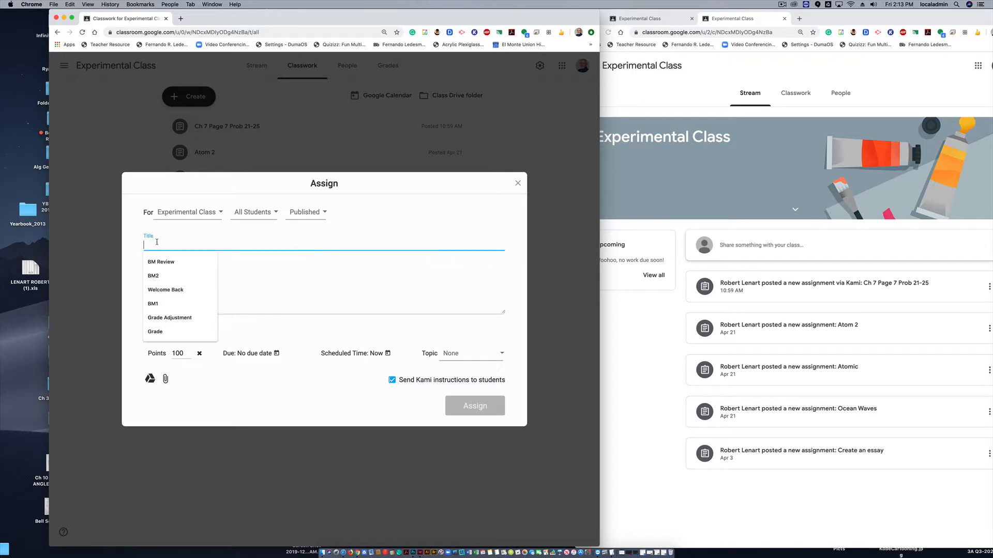
pyautogui.write('Ch 7')
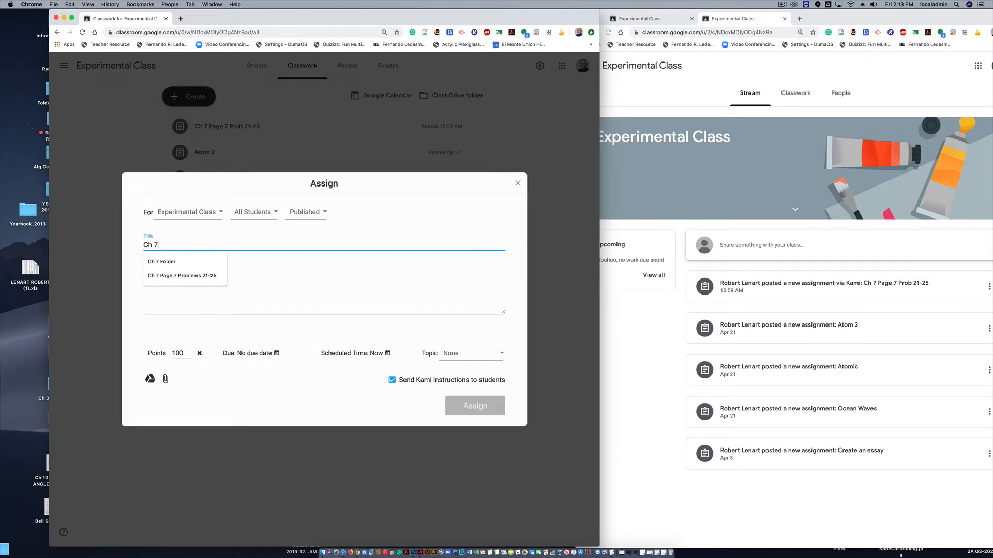
pyautogui.click(181, 288)
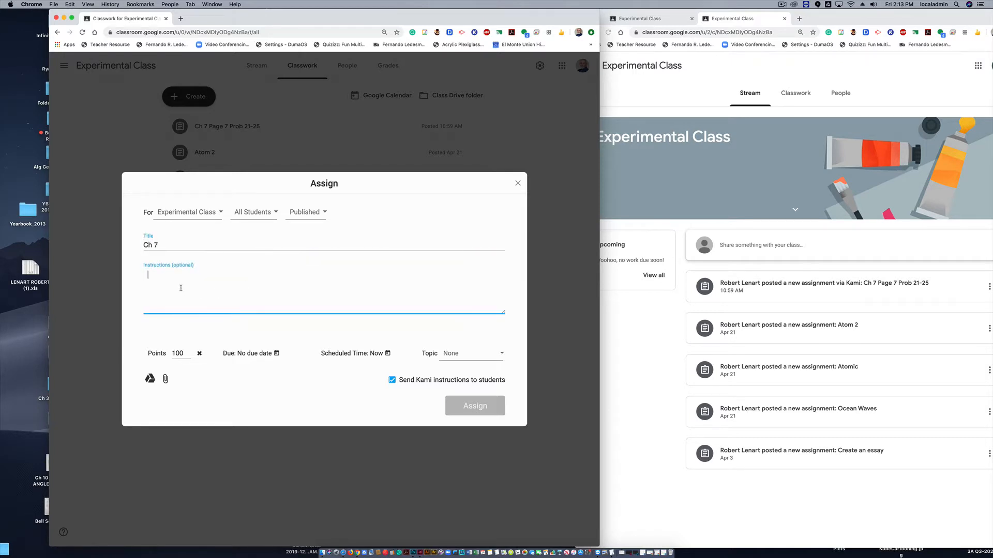
pyautogui.write('Fill the pdf using Kami')
# - Attach Ch 7 Page 7.png from the Q4 2020 Distance Learning folder inside the teacher's math folder in Drive
pyautogui.click(150, 379)
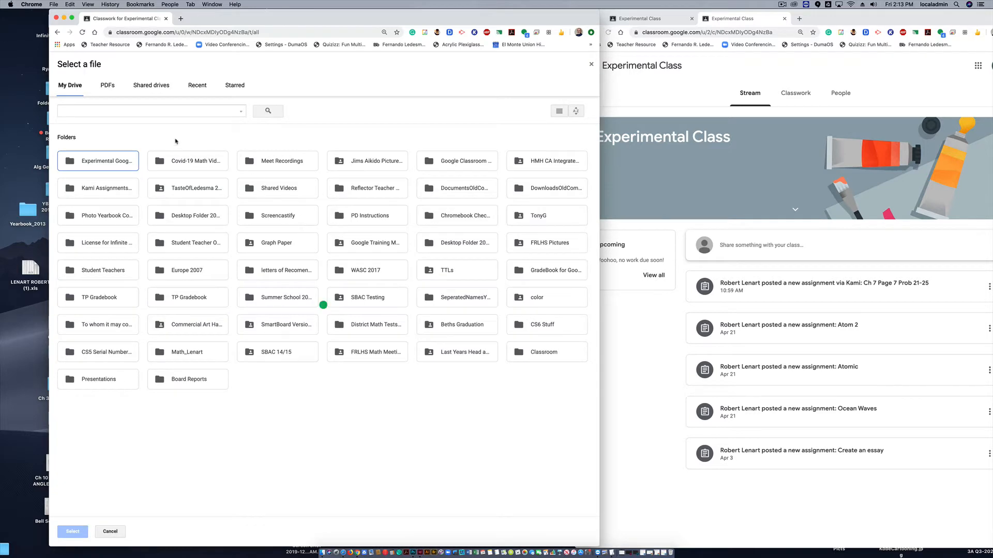
pyautogui.click(178, 354)
pyautogui.doubleClick(178, 354)
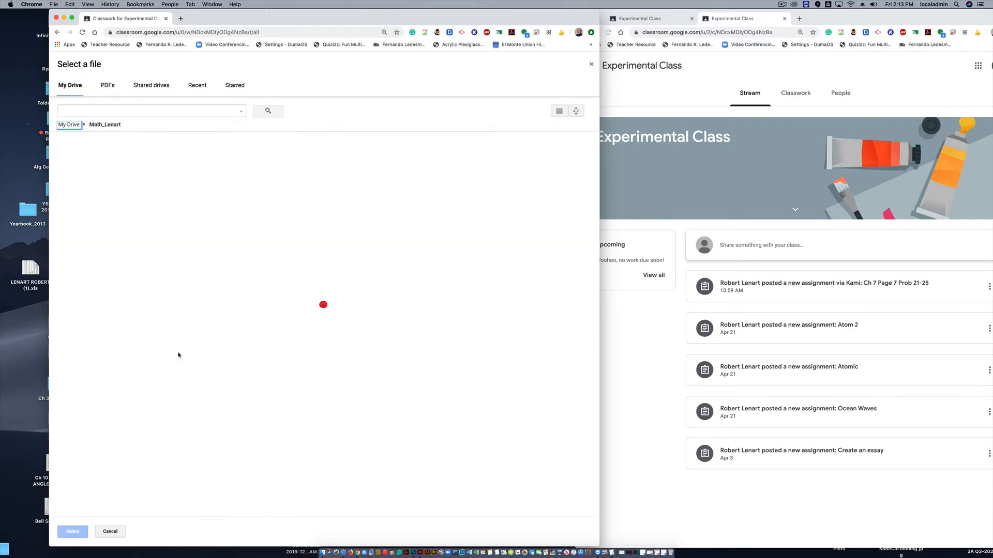
pyautogui.doubleClick(96, 173)
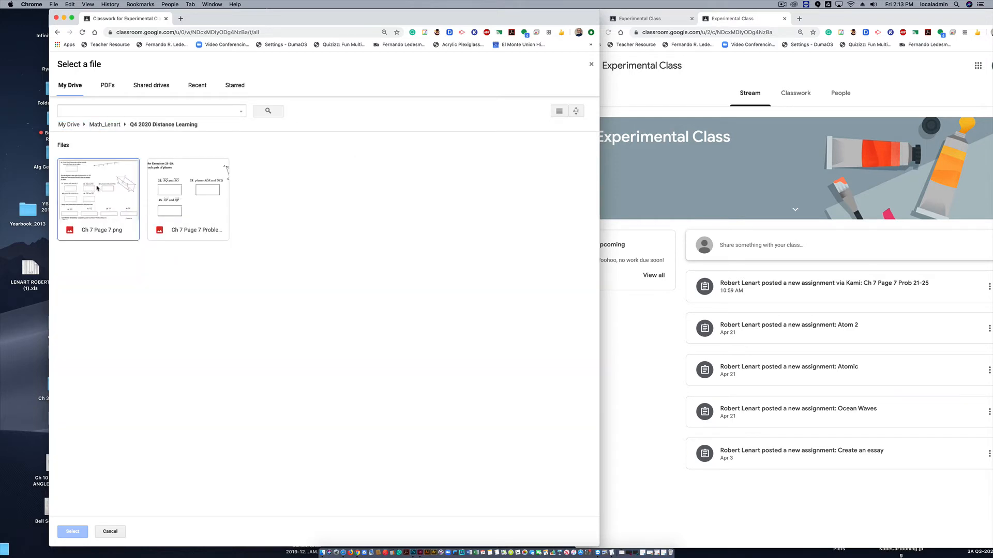
pyautogui.click(97, 189)
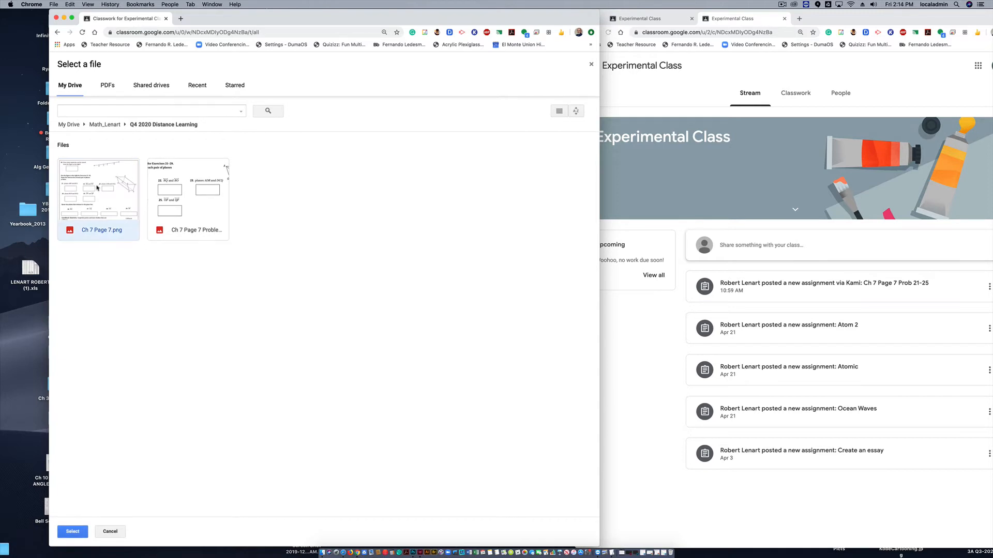
pyautogui.click(72, 533)
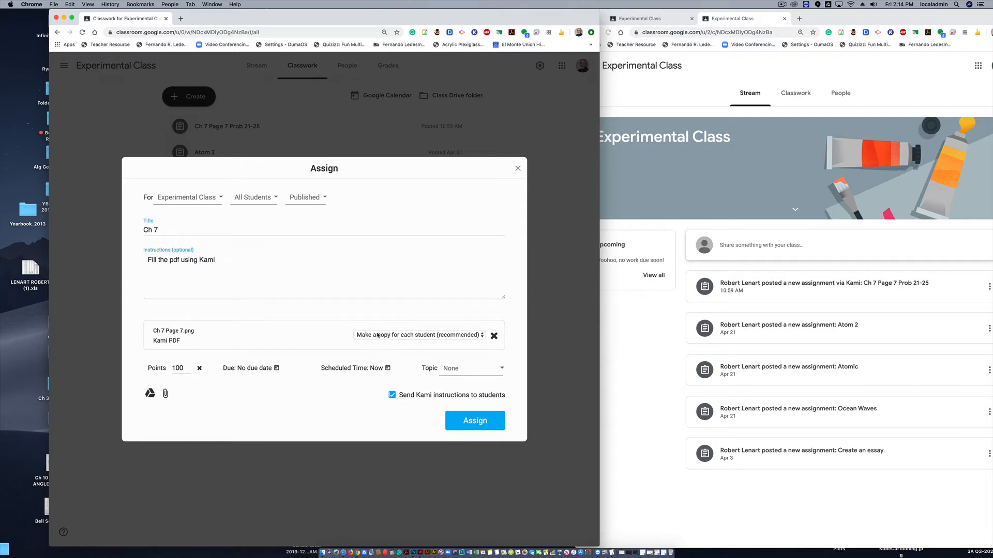
# - Use the option that makes a copy for each student, assign Ch 7, and dismiss the confirmation dialog
pyautogui.click(481, 338)
pyautogui.click(401, 322)
pyautogui.click(476, 422)
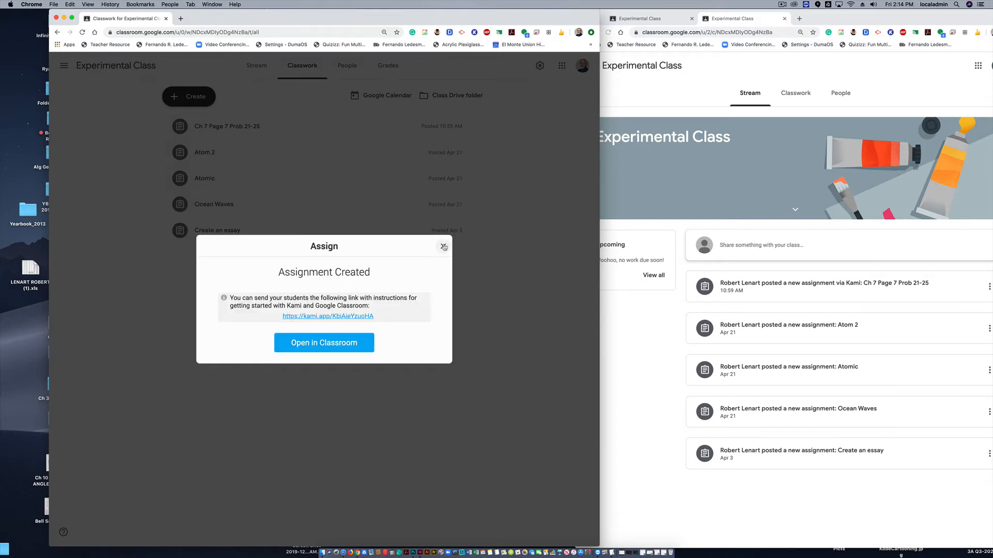
pyautogui.click(443, 248)
# - Check the teacher's class Stream and Classwork for the newly posted Ch 7 assignment
pyautogui.click(256, 65)
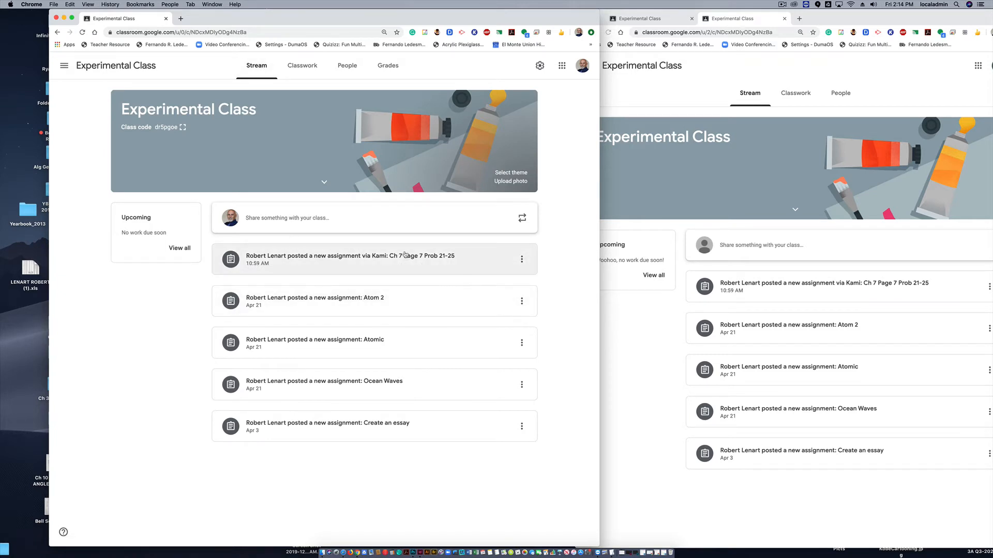
pyautogui.click(302, 65)
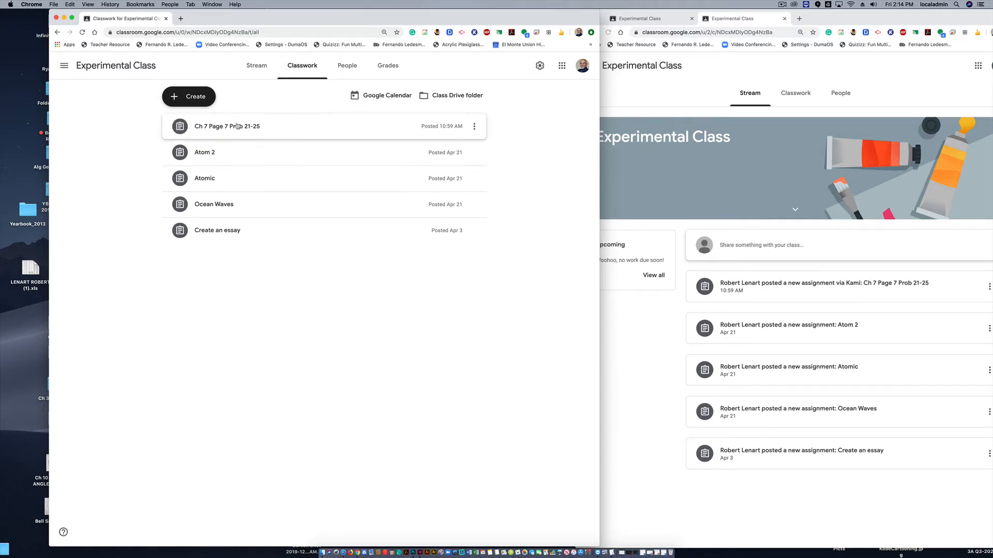
pyautogui.click(256, 65)
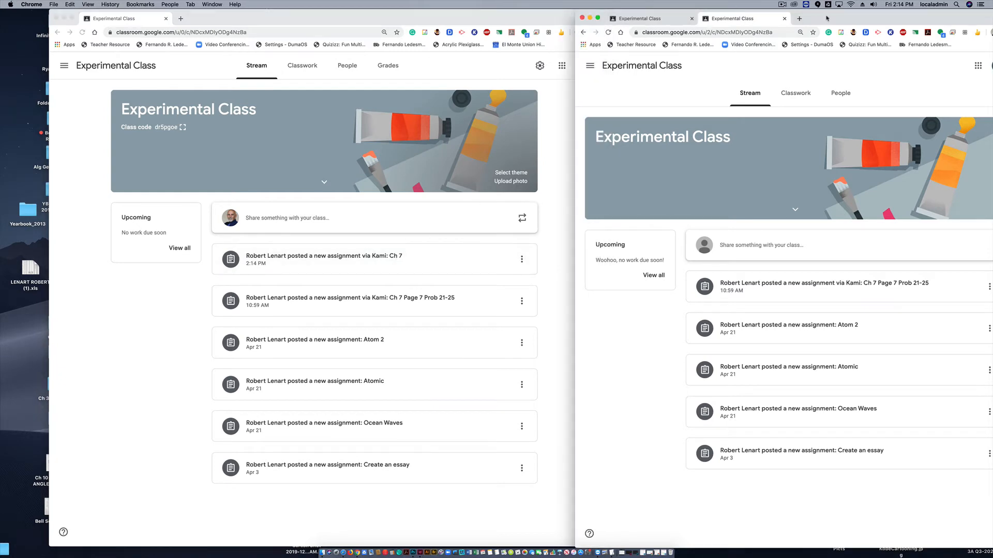
# - Bring the student's class window fully into view, refresh its Stream, and check for the new Ch 7 assignment
pyautogui.moveTo(826, 18); pyautogui.dragTo(746, 16)
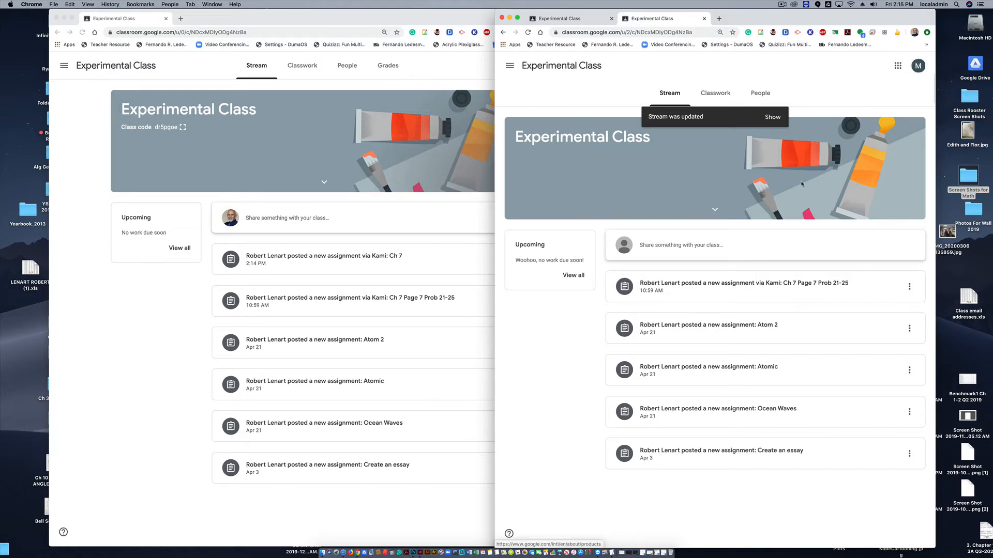
pyautogui.click(527, 33)
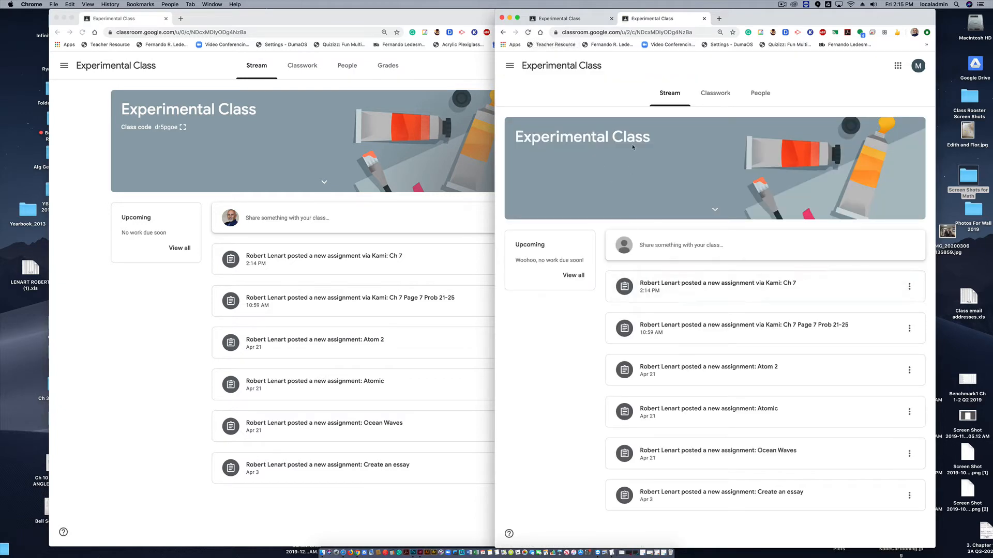
pyautogui.click(719, 95)
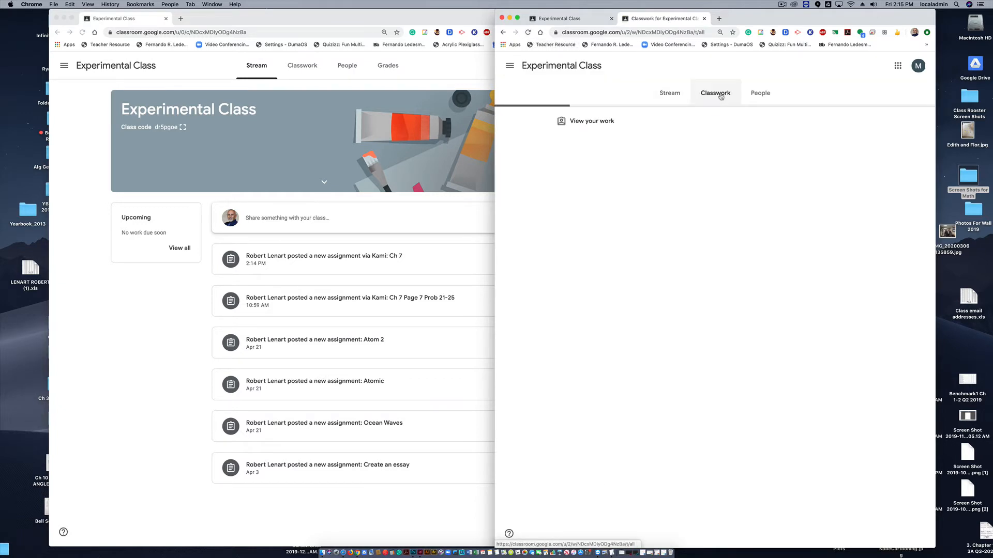
pyautogui.click(671, 94)
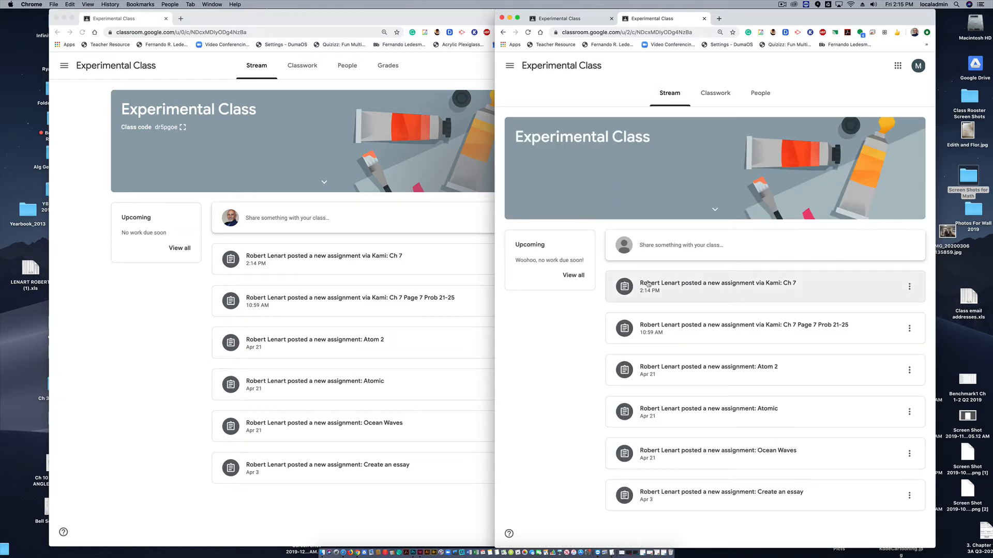
# - Open the Ch 7 assignment as the student and view the attached Kami & Google Classroom guide, returning to the assignment
pyautogui.click(750, 286)
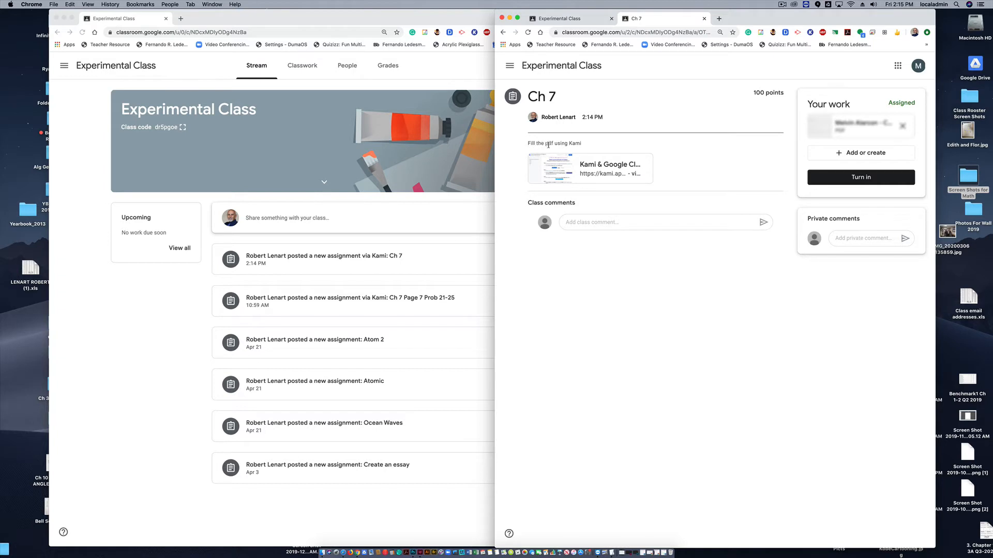
pyautogui.click(573, 172)
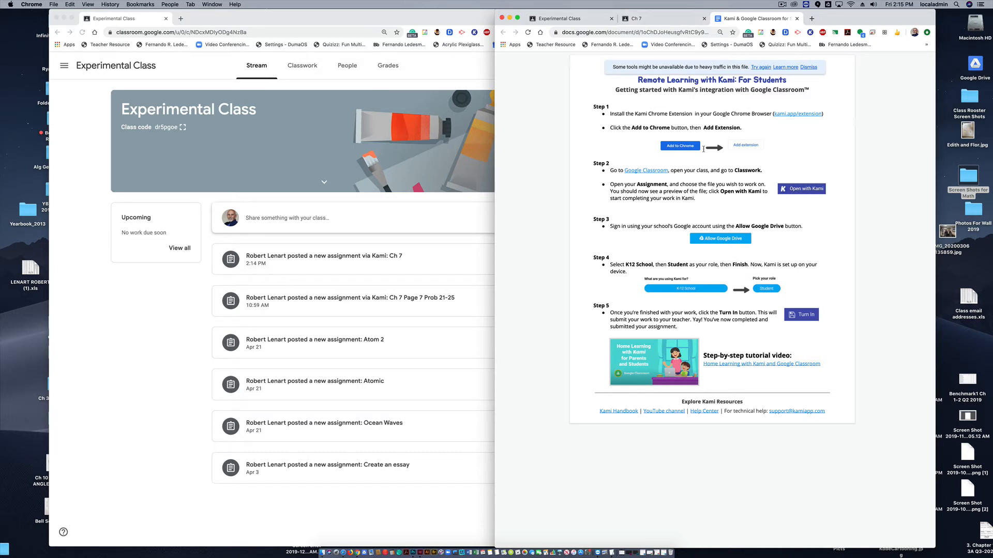
pyautogui.click(676, 20)
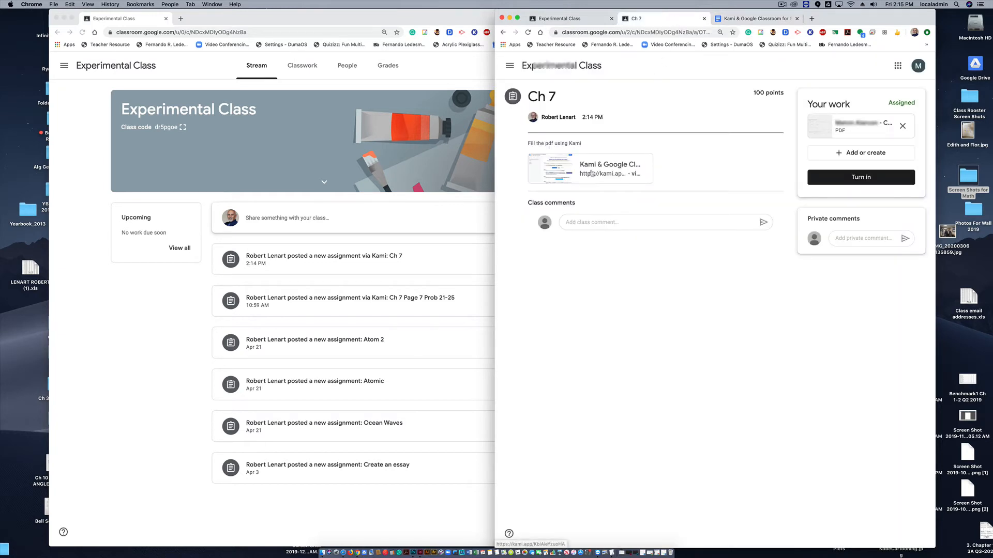
# - Open the student's copy of the Ch 7 Page 7 PDF with Kami and authorize Google Drive access using the student's account
pyautogui.click(849, 127)
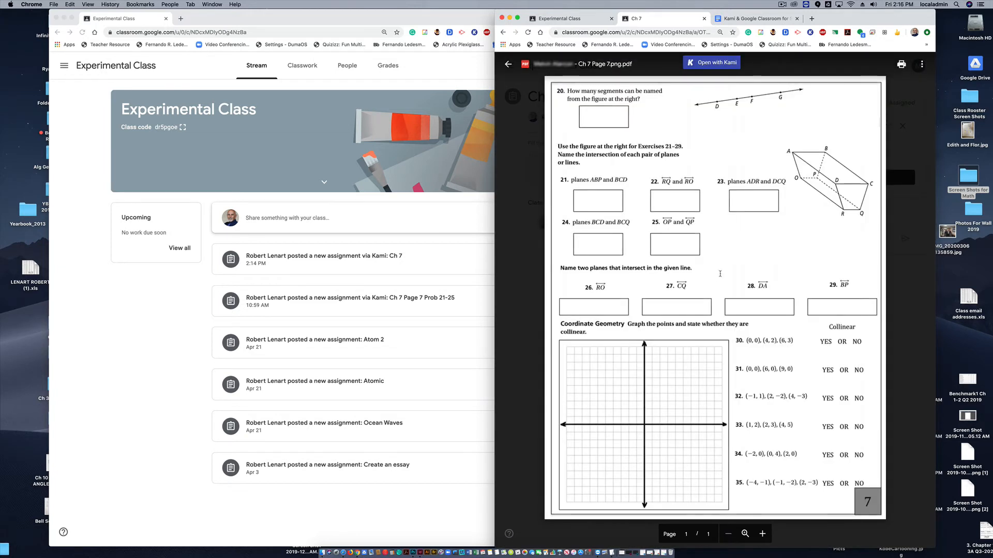
pyautogui.click(714, 64)
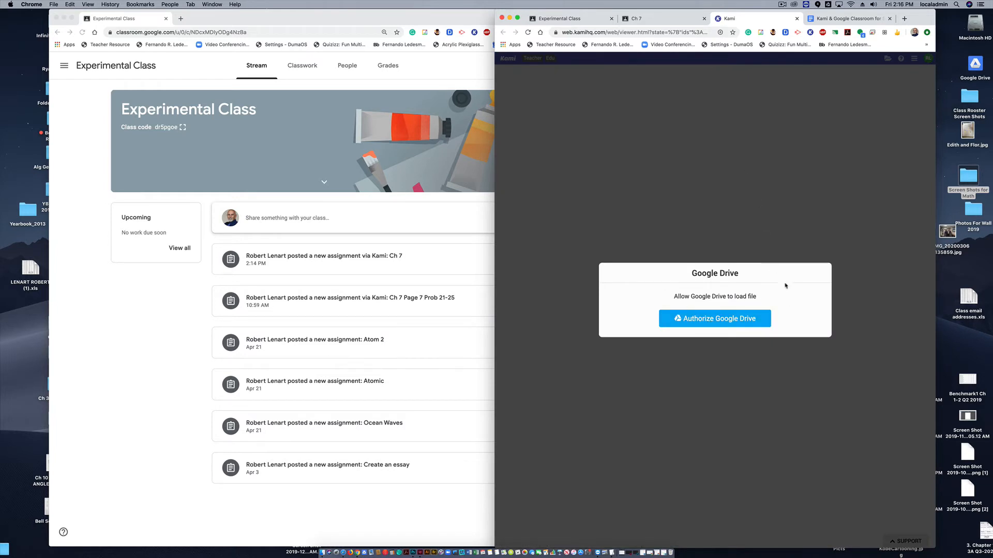
pyautogui.click(722, 322)
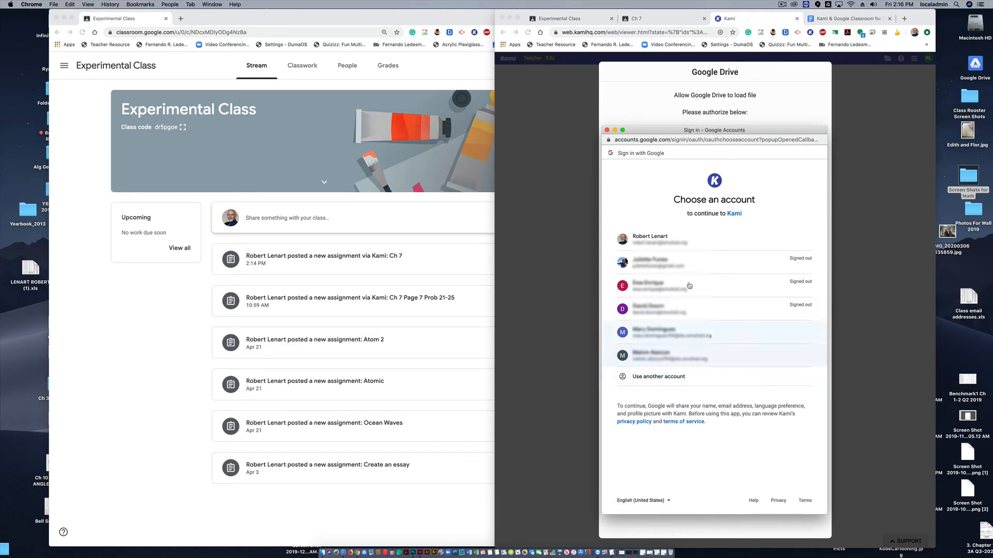
pyautogui.click(660, 357)
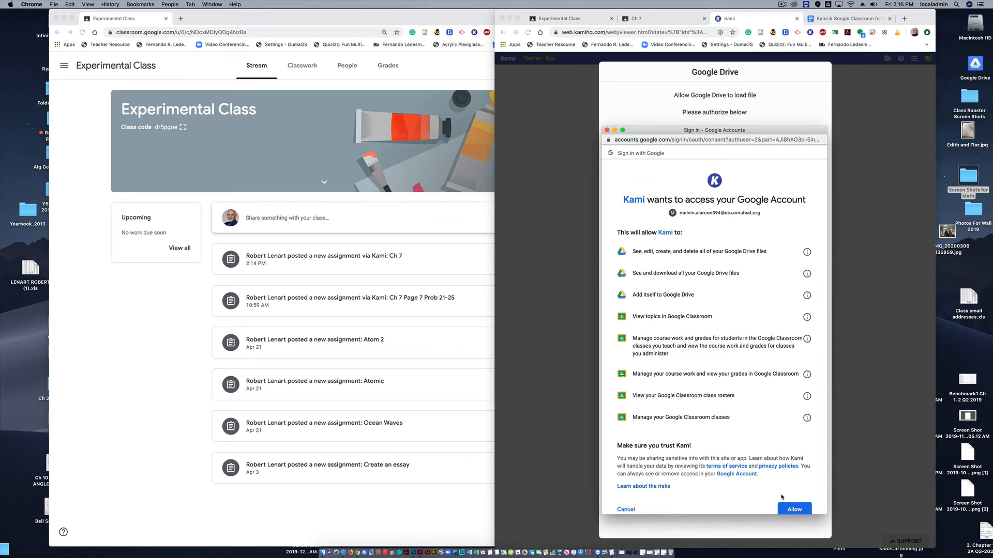
pyautogui.click(797, 509)
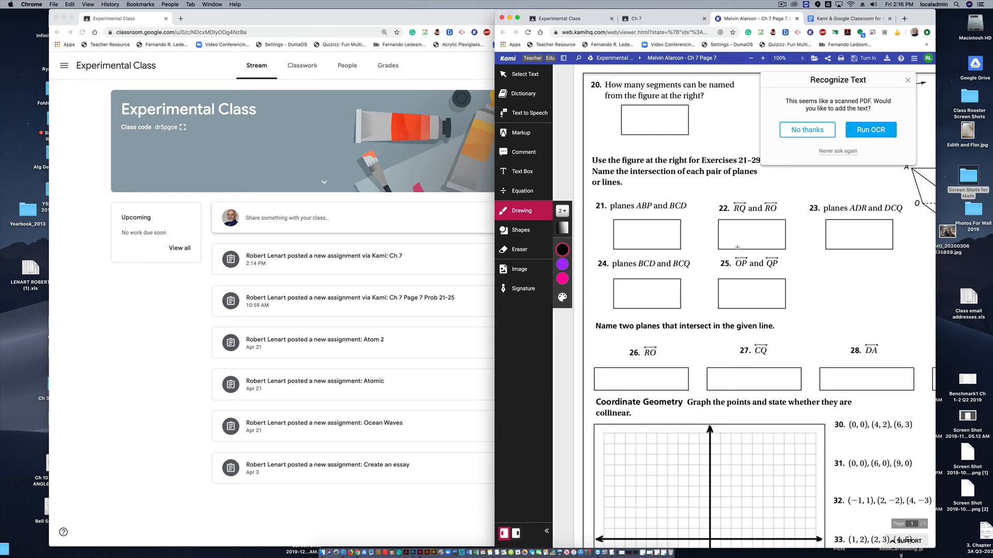
# - Decline text recognition for the scanned PDF and widen the Kami window to show the worksheet's full width
pyautogui.click(805, 132)
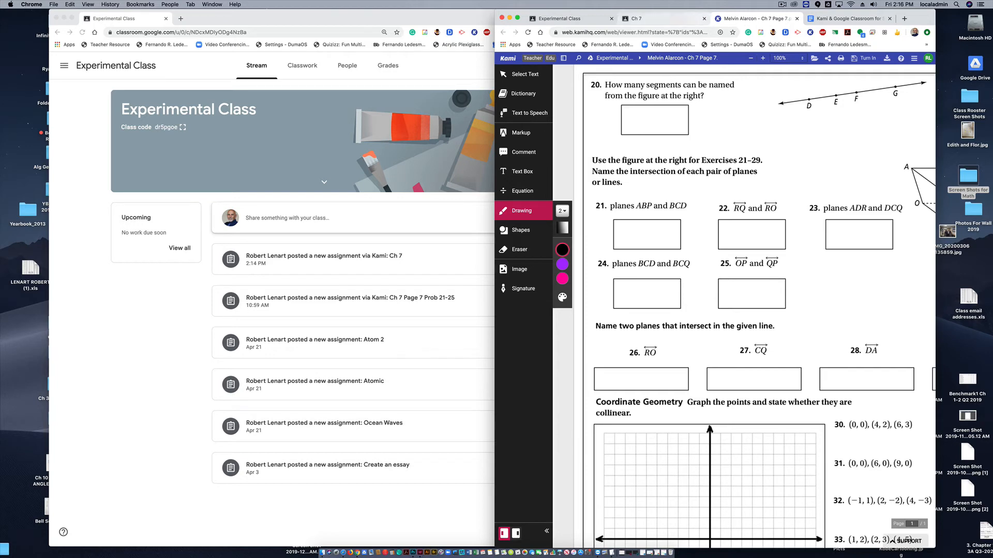
pyautogui.moveTo(510, 15); pyautogui.dragTo(321, 15)
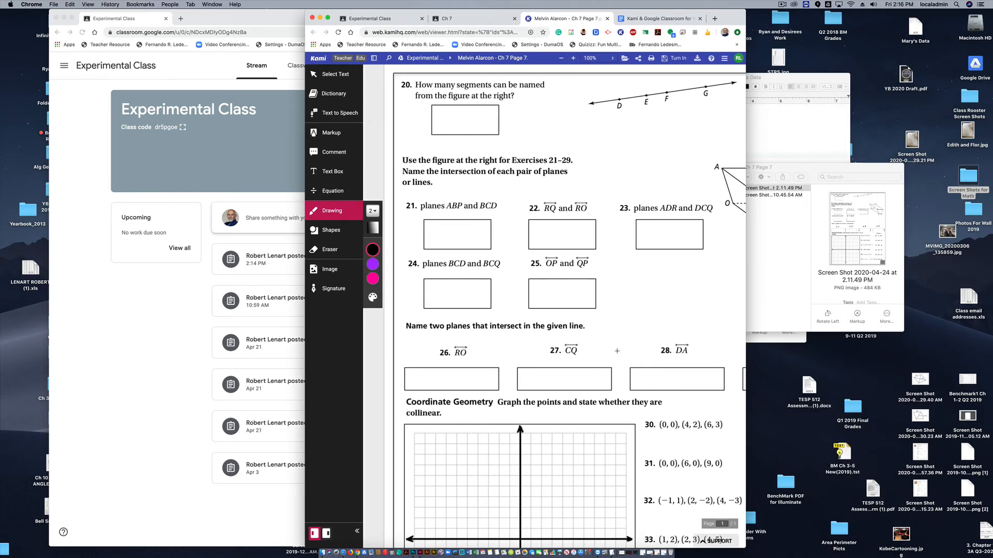
pyautogui.moveTo(745, 540); pyautogui.dragTo(920, 506)
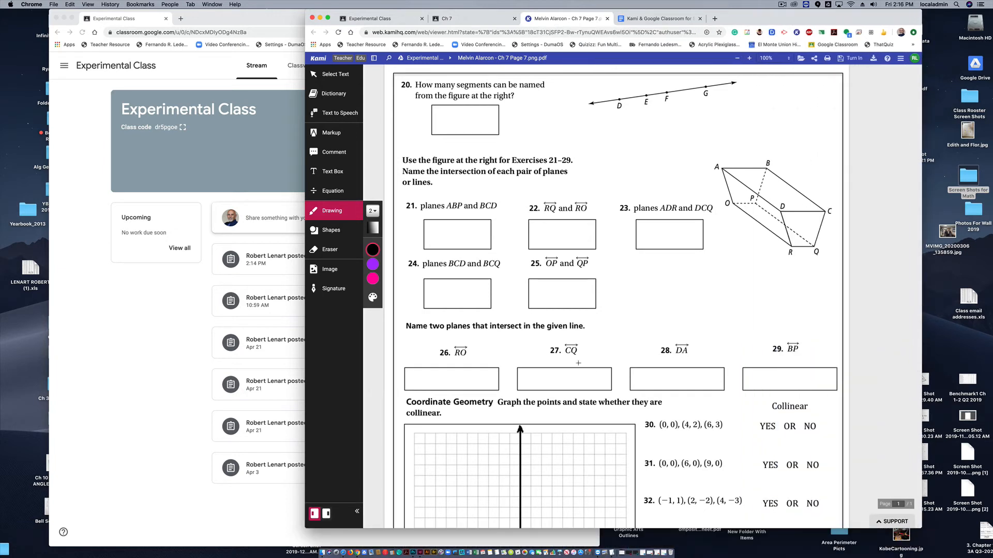
# - Handwrite AD with a double-headed arrow above it in problem 21's answer box and circle problem 22 with the Drawing tool
pyautogui.click(316, 212)
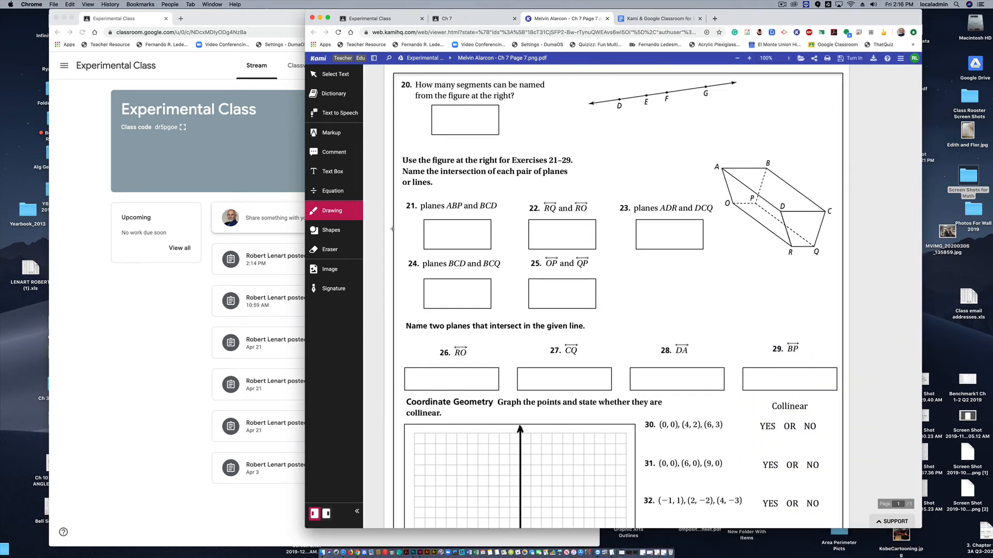
pyautogui.moveTo(444, 246)
pyautogui.mouseDown()
pyautogui.moveTo(451, 237)
pyautogui.moveTo(463, 248)
pyautogui.moveTo(469, 241)
pyautogui.moveTo(463, 248)
pyautogui.moveTo(471, 227)
pyautogui.mouseUp()
pyautogui.moveTo(465, 223); pyautogui.dragTo(450, 231)
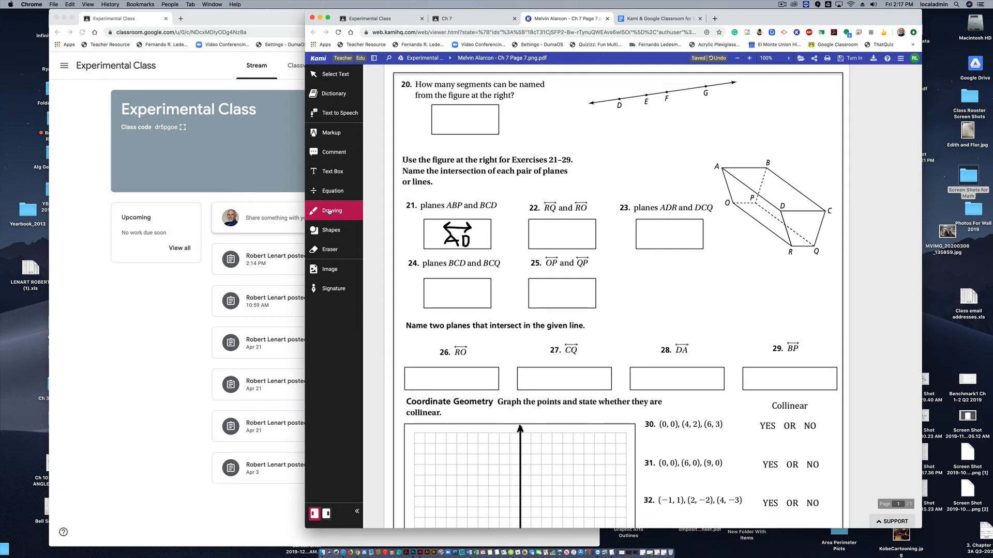
pyautogui.moveTo(600, 202)
pyautogui.mouseDown()
pyautogui.moveTo(533, 185)
pyautogui.moveTo(518, 262)
pyautogui.moveTo(627, 213)
pyautogui.moveTo(602, 199)
pyautogui.mouseUp()
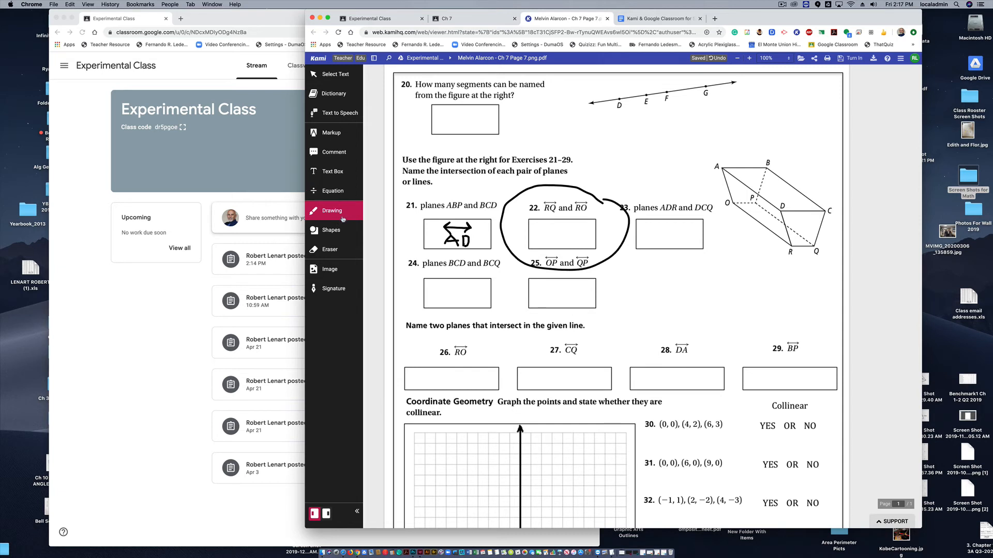
# - Draw a purple line rising at about 12° below problem 20's figure and handwrite Point A in problem 23's answer box
pyautogui.click(329, 234)
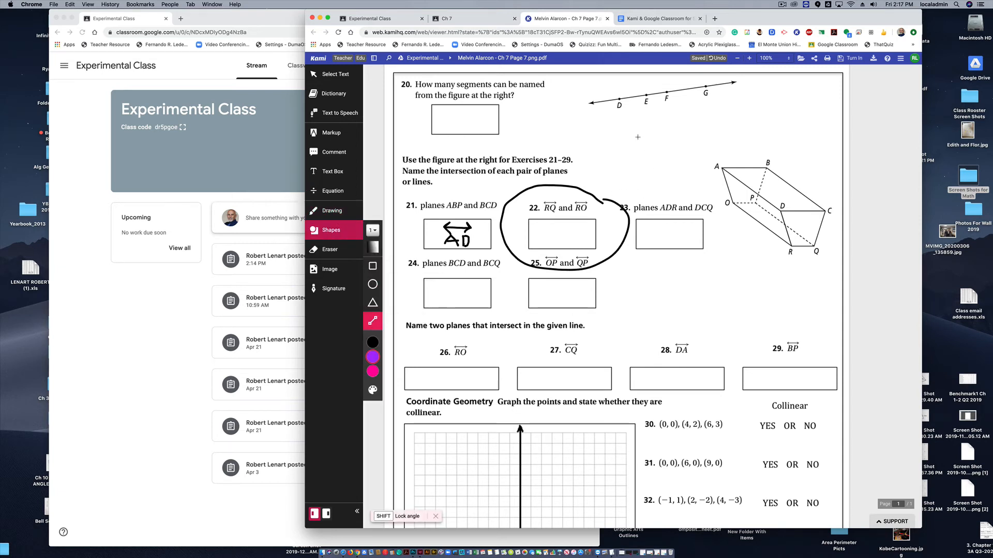
pyautogui.moveTo(626, 139); pyautogui.dragTo(690, 126)
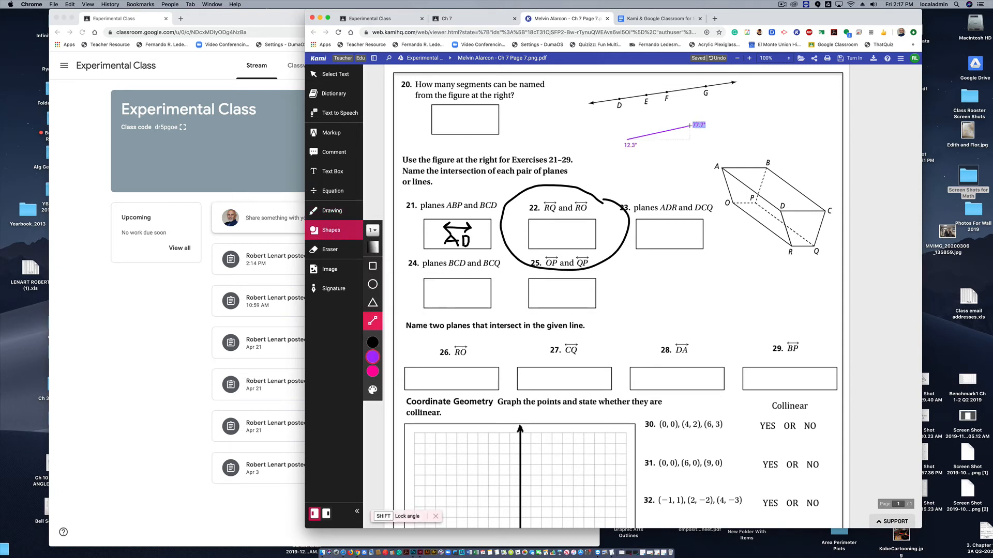
pyautogui.click(329, 213)
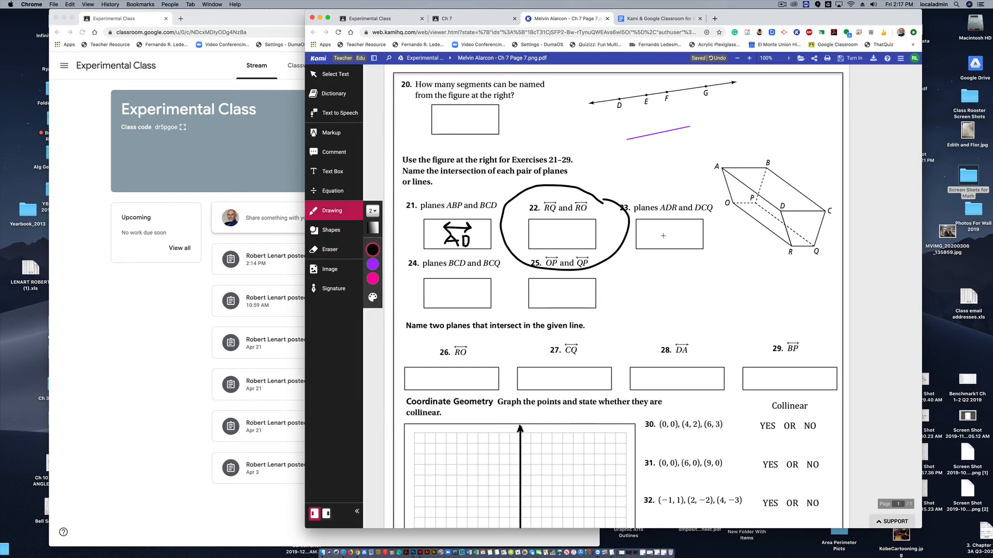
pyautogui.moveTo(642, 248)
pyautogui.mouseDown()
pyautogui.moveTo(645, 234)
pyautogui.moveTo(668, 247)
pyautogui.mouseUp()
pyautogui.moveTo(672, 228); pyautogui.dragTo(692, 241)
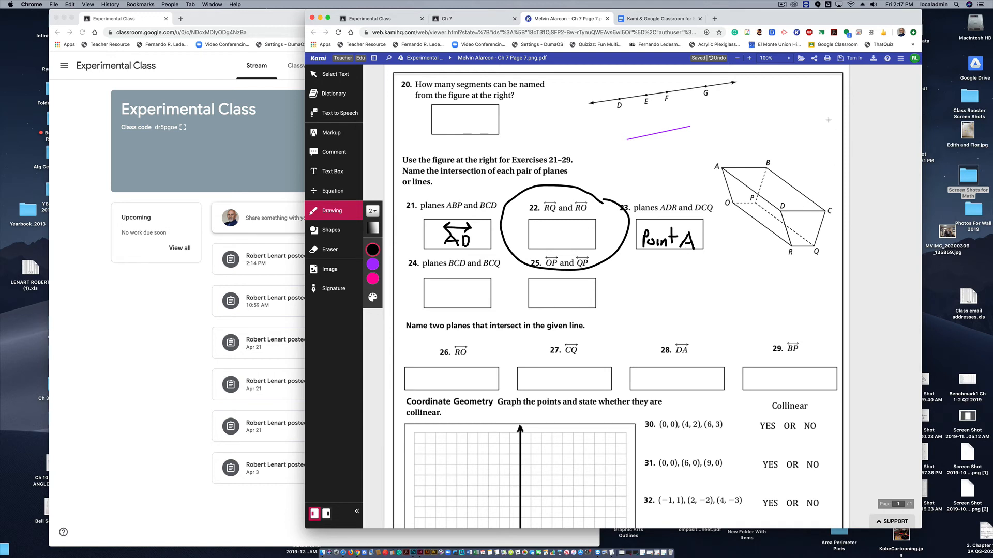
# - Turn in the Ch 7 worksheet from Kami, authorizing it to save to Google Drive with the student's account
pyautogui.click(854, 58)
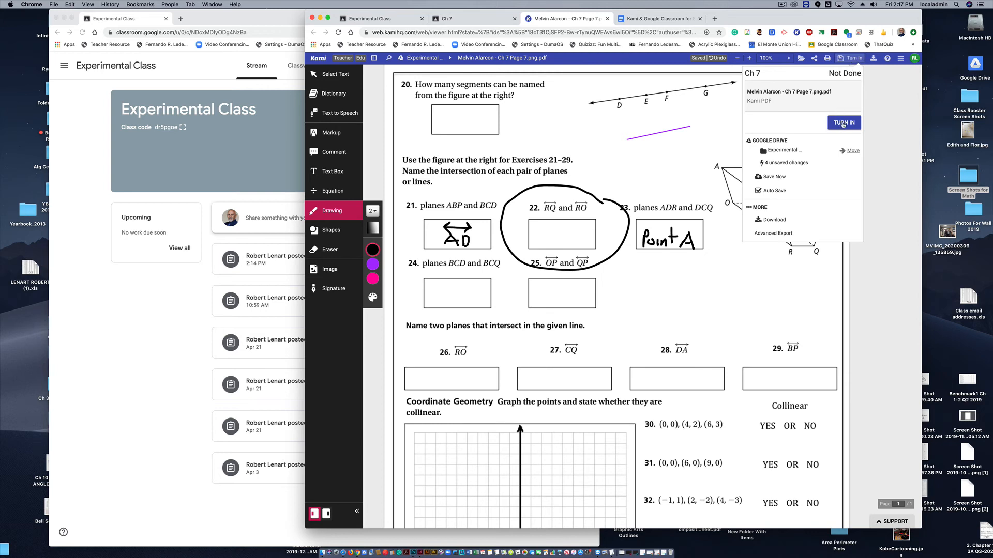
pyautogui.click(844, 123)
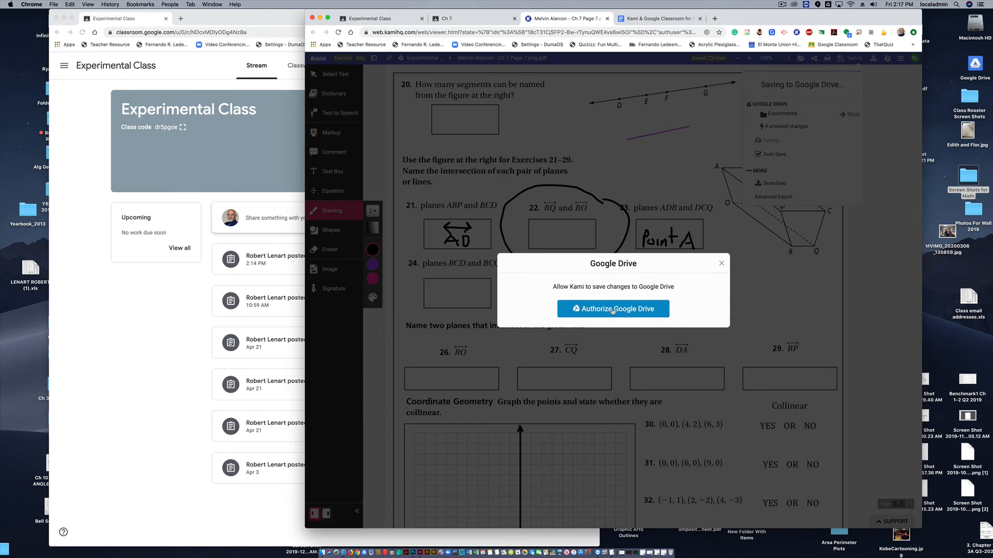
pyautogui.click(613, 310)
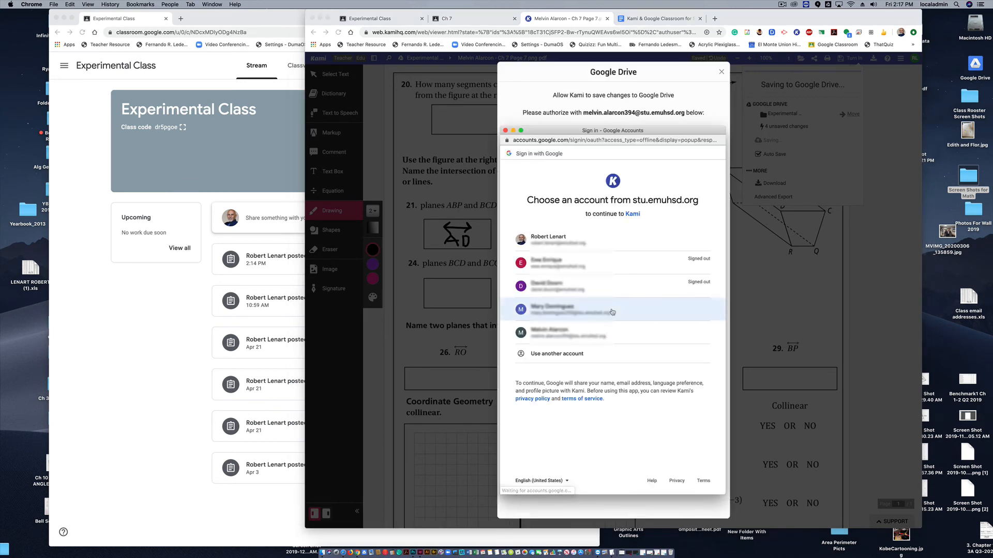
pyautogui.click(553, 335)
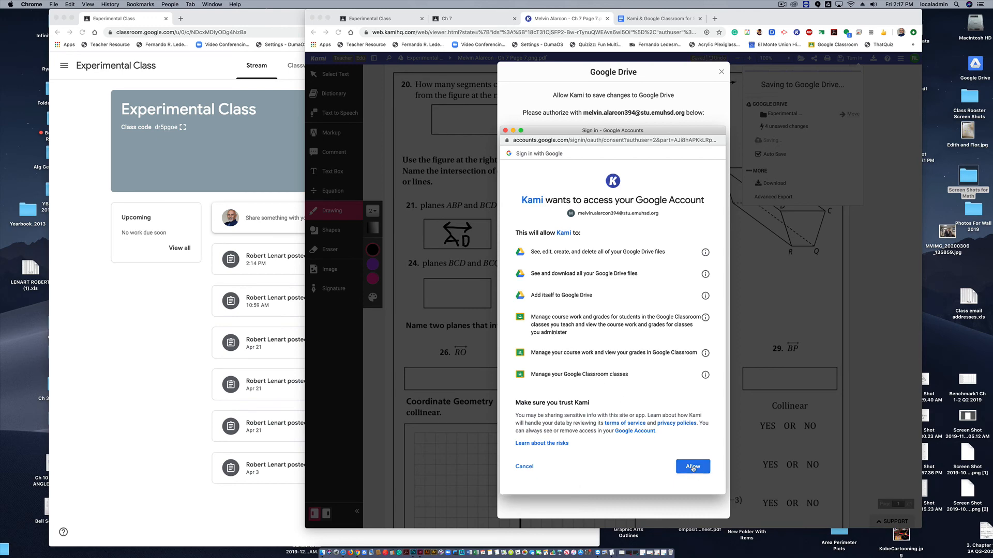
pyautogui.click(693, 468)
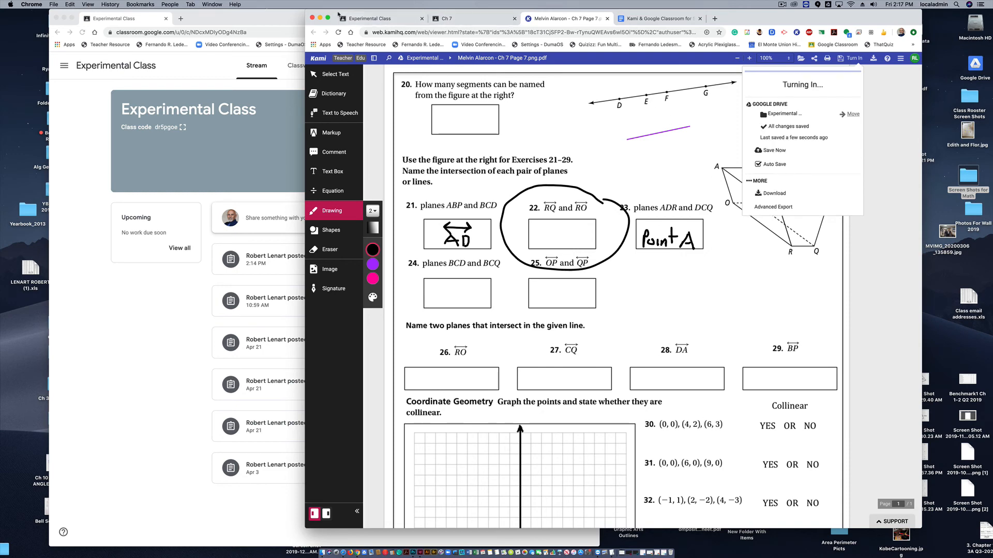
# - Move the student's window aside and open the student's turned-in Ch 7 worksheet from the teacher's Experimental Class classwork
pyautogui.moveTo(338, 15); pyautogui.dragTo(517, 17)
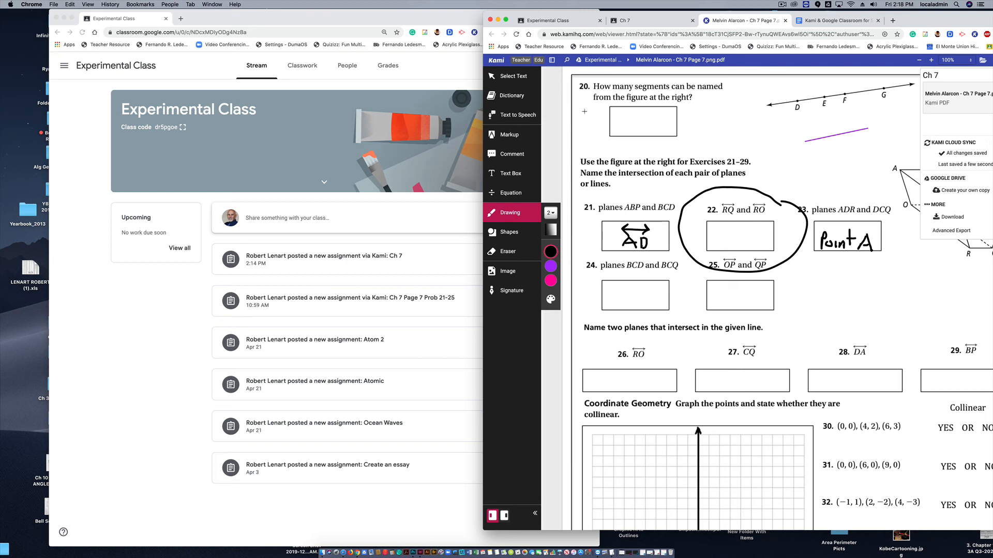
pyautogui.click(328, 19)
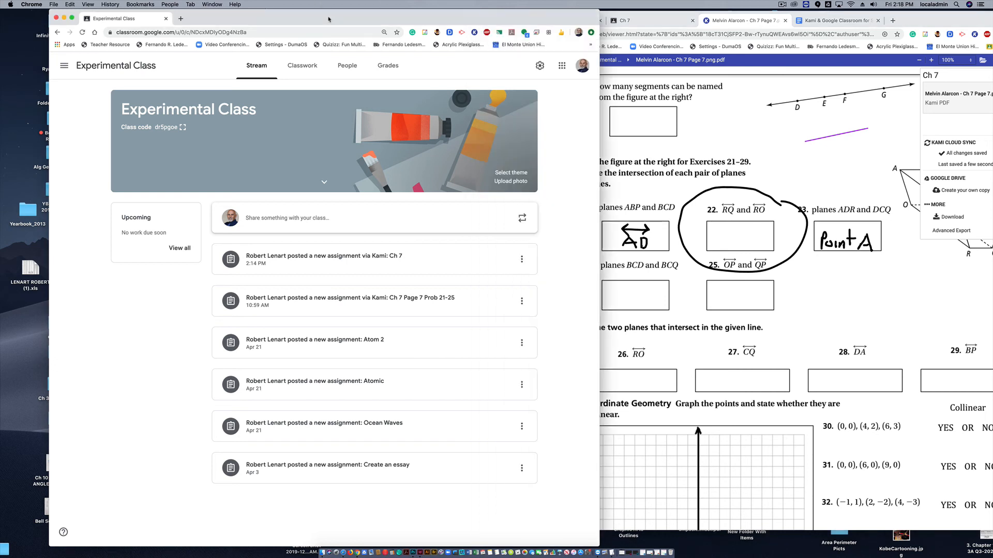
pyautogui.click(302, 66)
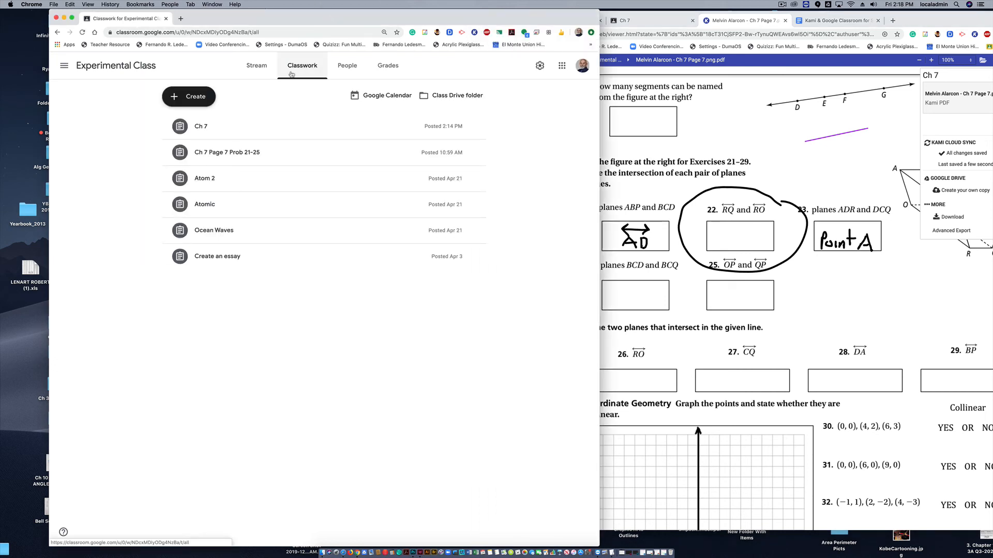
pyautogui.click(205, 126)
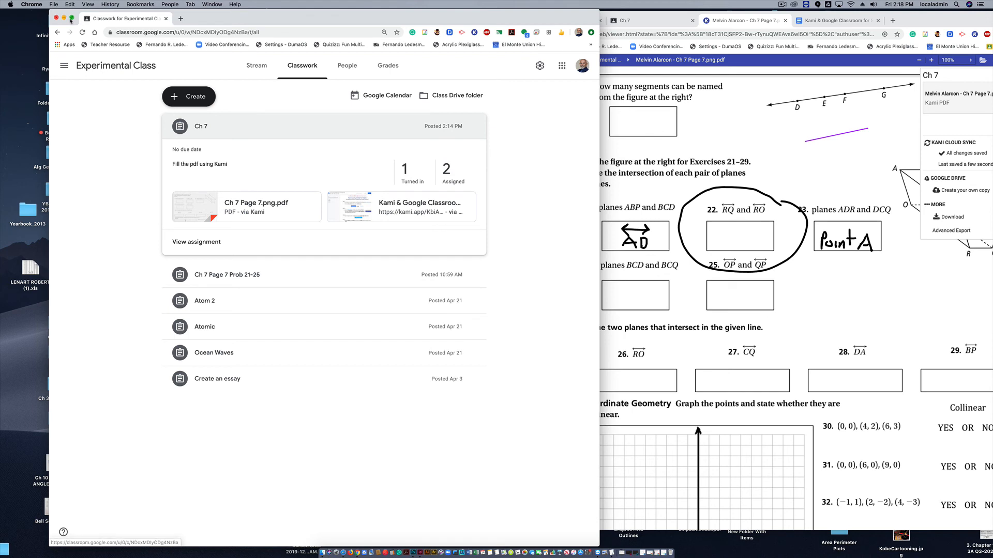
pyautogui.click(406, 172)
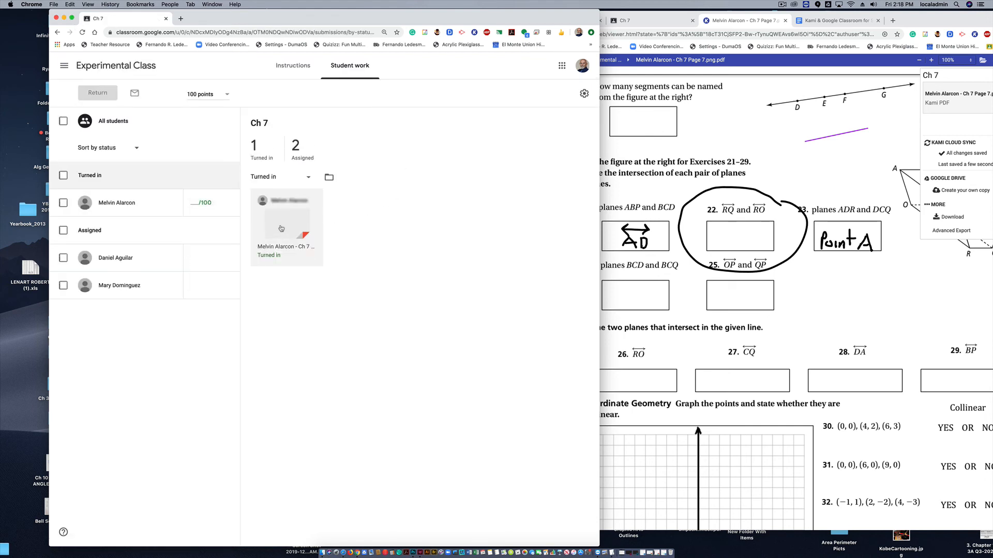
pyautogui.click(281, 228)
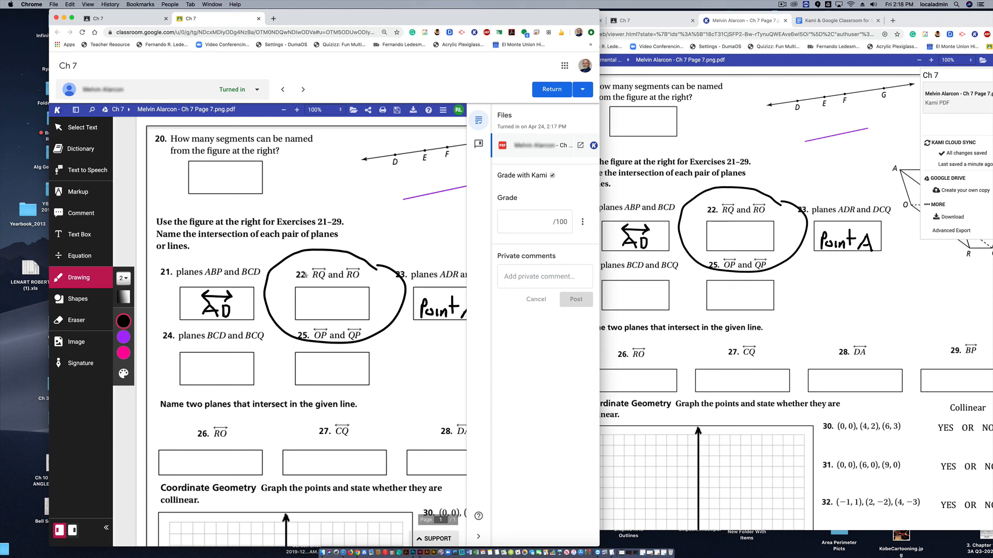
# - Grade the student's Ch 7 submission 100 out of 100 and return it to the student
pyautogui.click(530, 224)
pyautogui.write('100')
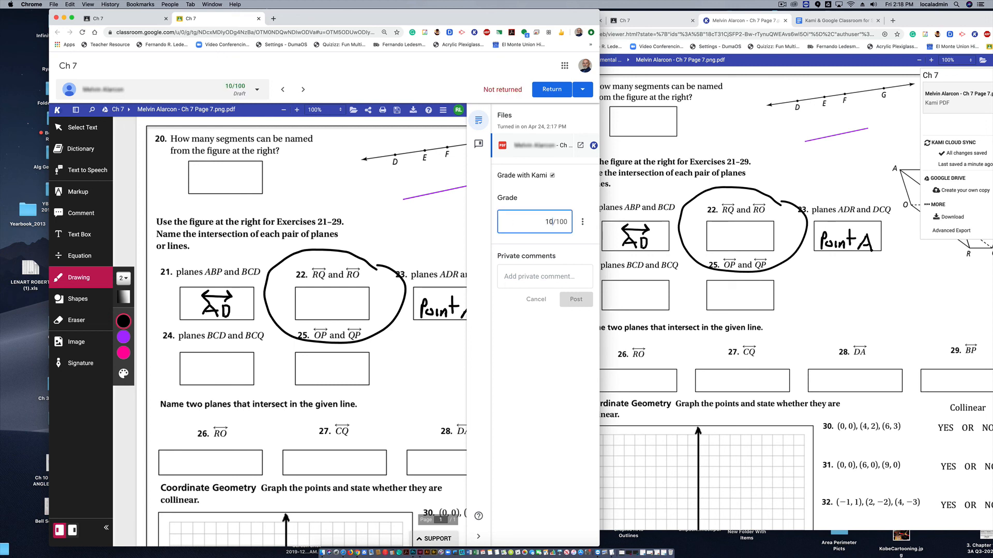
pyautogui.click(550, 89)
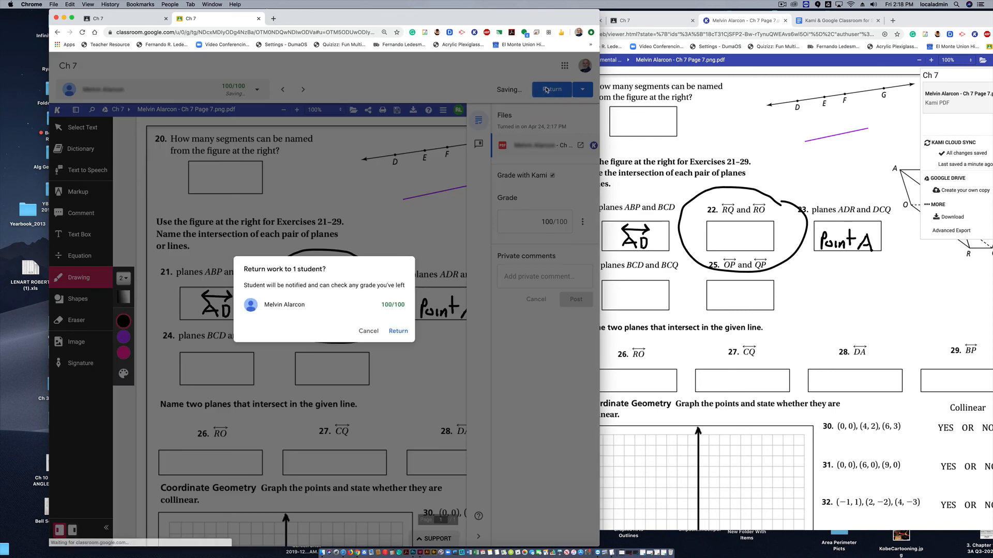
pyautogui.click(399, 331)
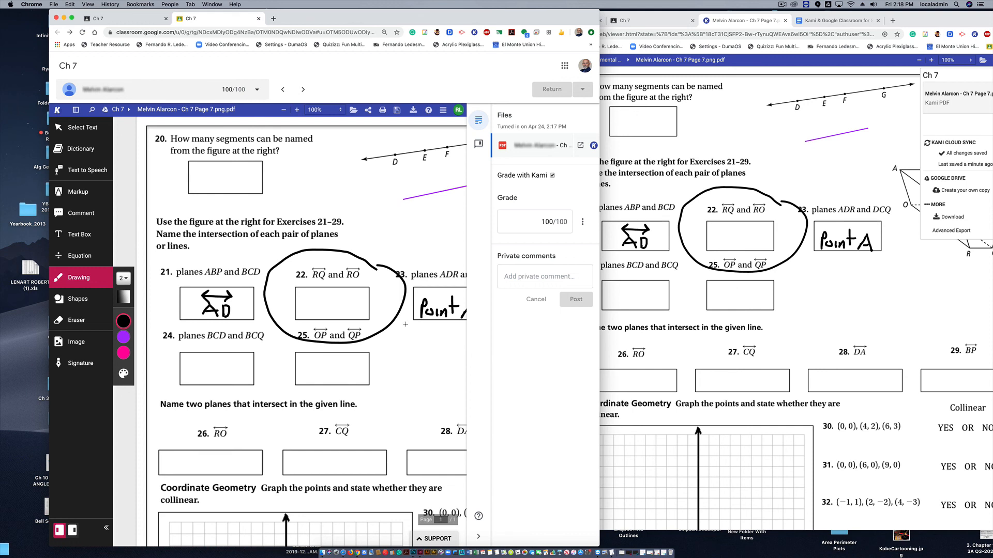
pyautogui.click(783, 5)
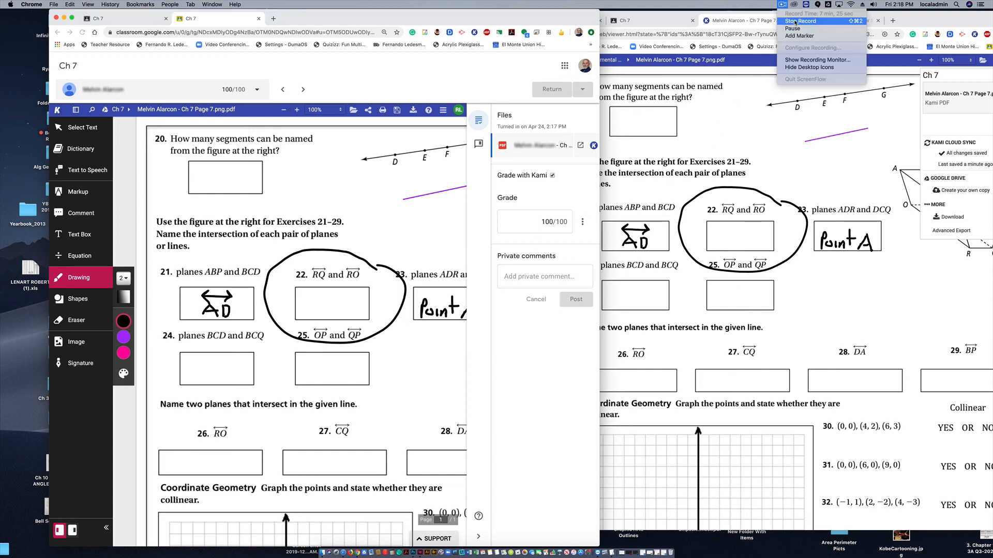